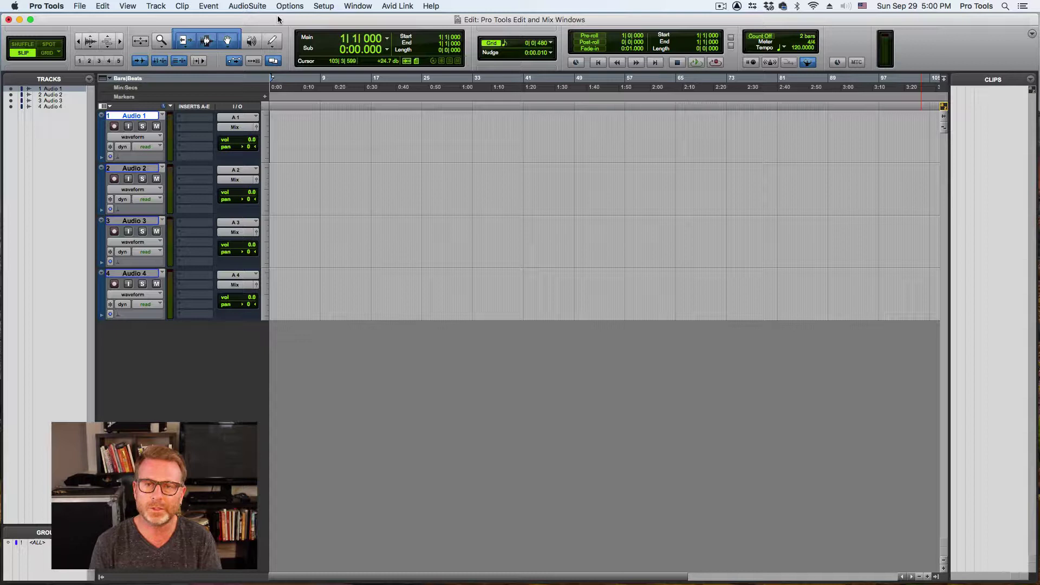
Bring up the Mix window with channel strips for Audio 1 through Audio 4
{"action": "key", "text": "super+equal"}
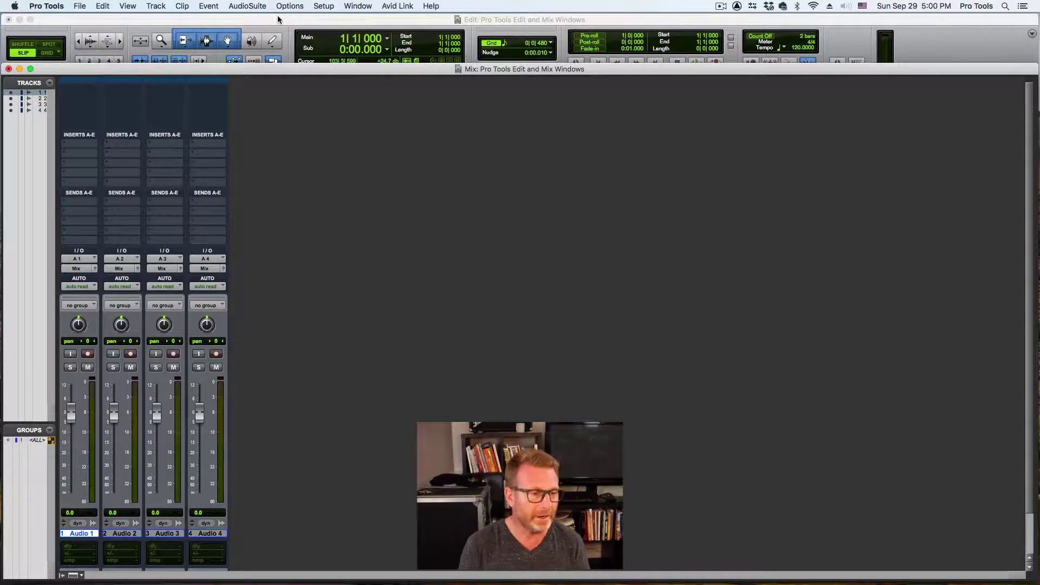
Toggle back to the Edit window listing Audio 1 through Audio 4, leaving the Window list unused
{"action": "key", "text": "super+equal"}
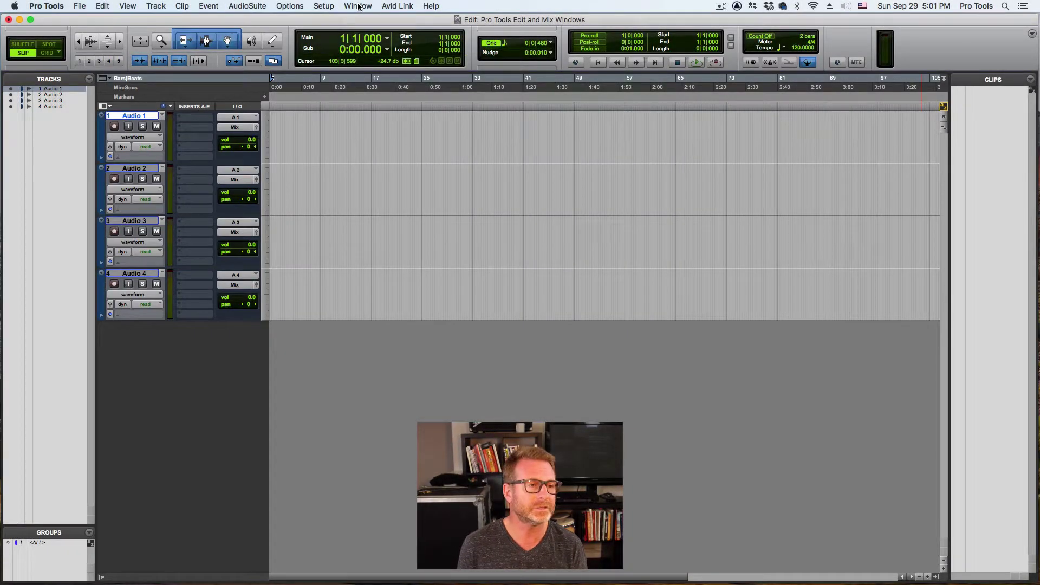
{"action": "left_click", "coordinate": [358, 6]}
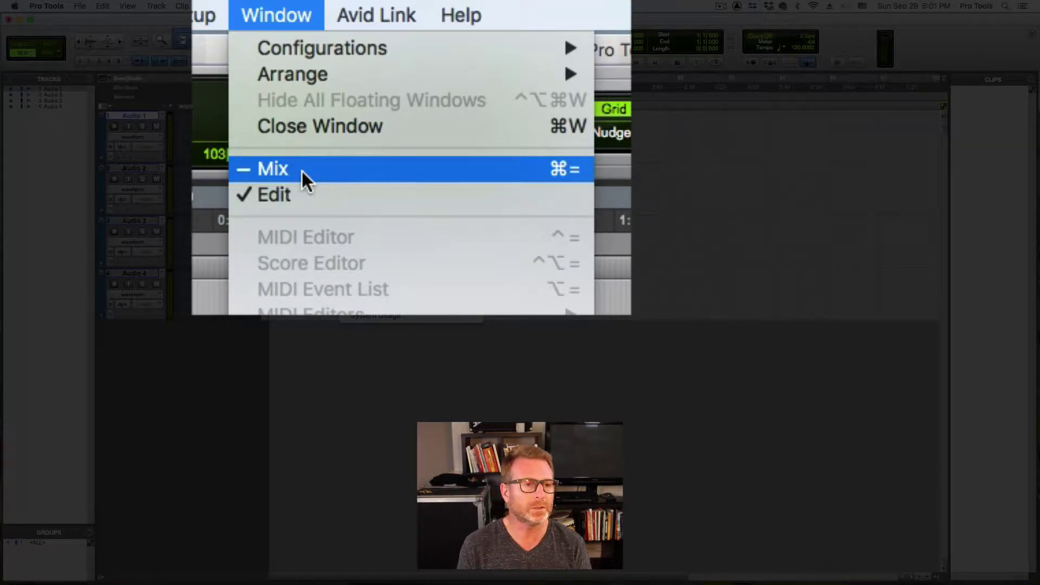
{"action": "left_click", "coordinate": [285, 12]}
{"action": "key", "text": "super+equal"}
{"action": "key", "text": "super+equal"}
{"action": "key", "text": "super+equal"}
{"action": "key", "text": "super+equal"}
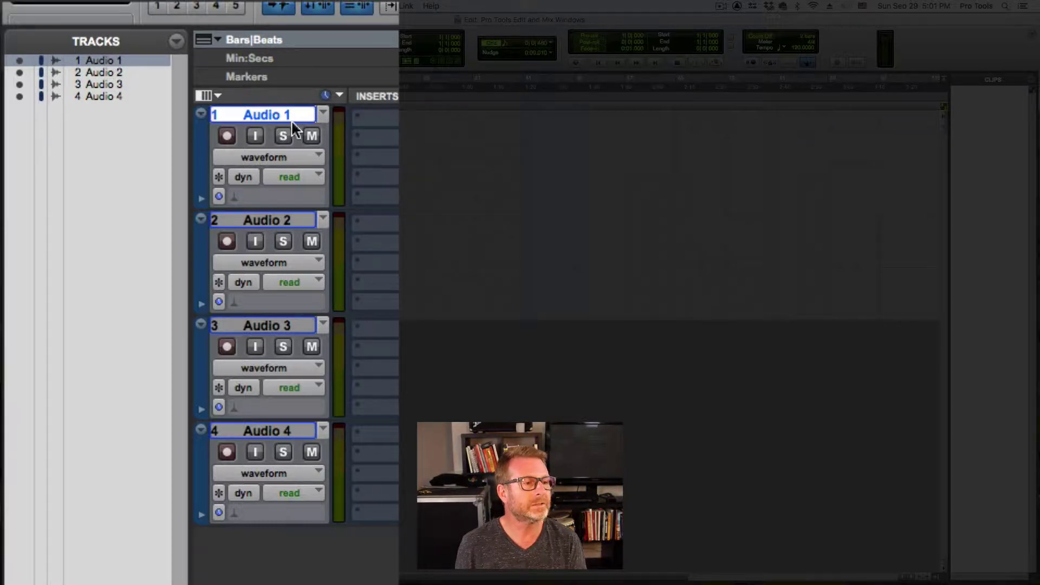
{"action": "left_click", "coordinate": [271, 325]}
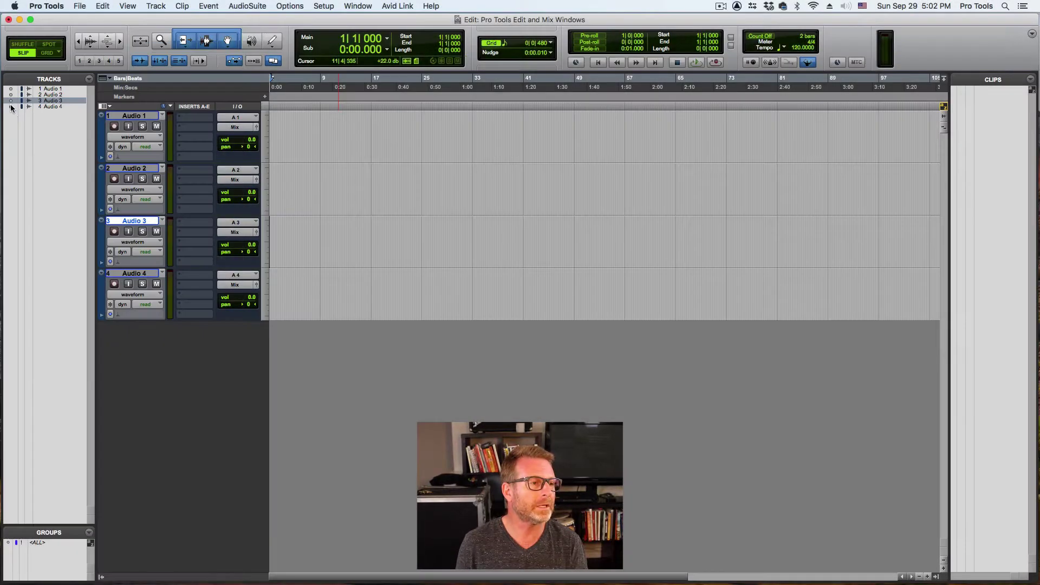
{"action": "left_click", "coordinate": [19, 61], "text": "alt"}
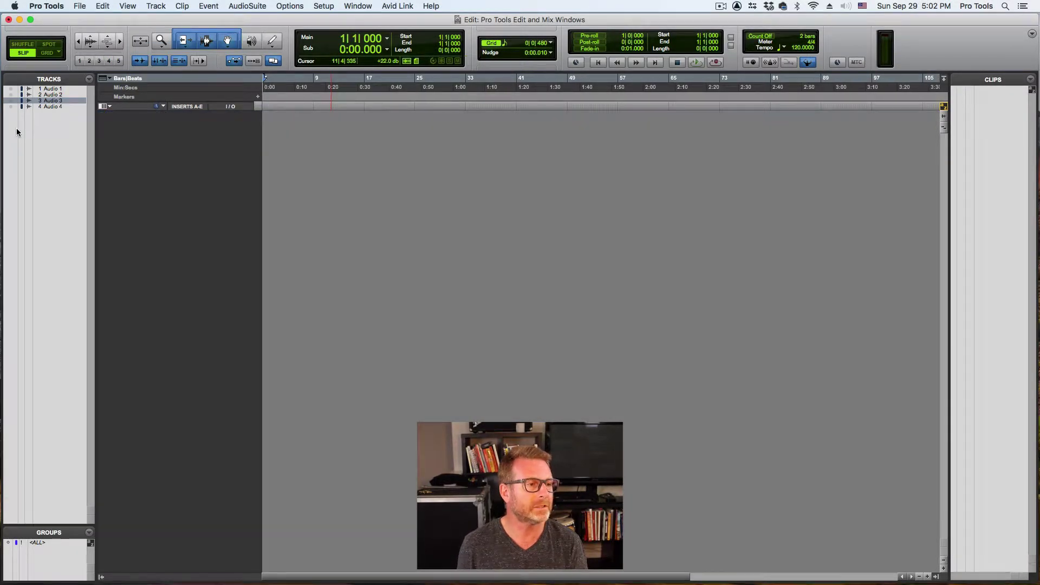
{"action": "left_click", "coordinate": [11, 89]}
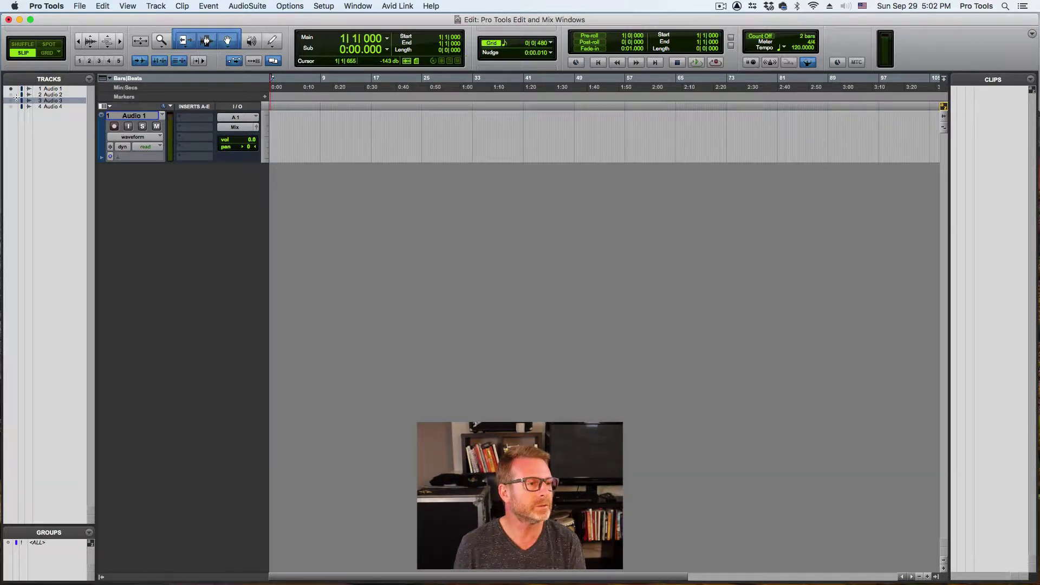
{"action": "left_click_drag", "start_coordinate": [11, 95], "coordinate": [12, 117]}
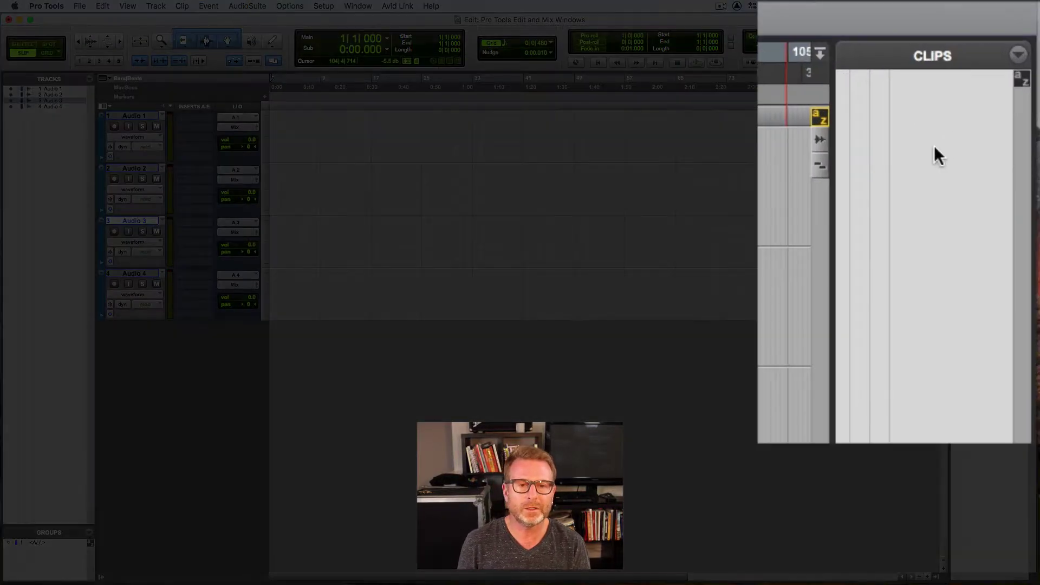
Create an empty clip from a short range selected on Audio 1, then play and stop
{"action": "left_click", "coordinate": [300, 130]}
{"action": "left_click_drag", "start_coordinate": [324, 131], "coordinate": [366, 131]}
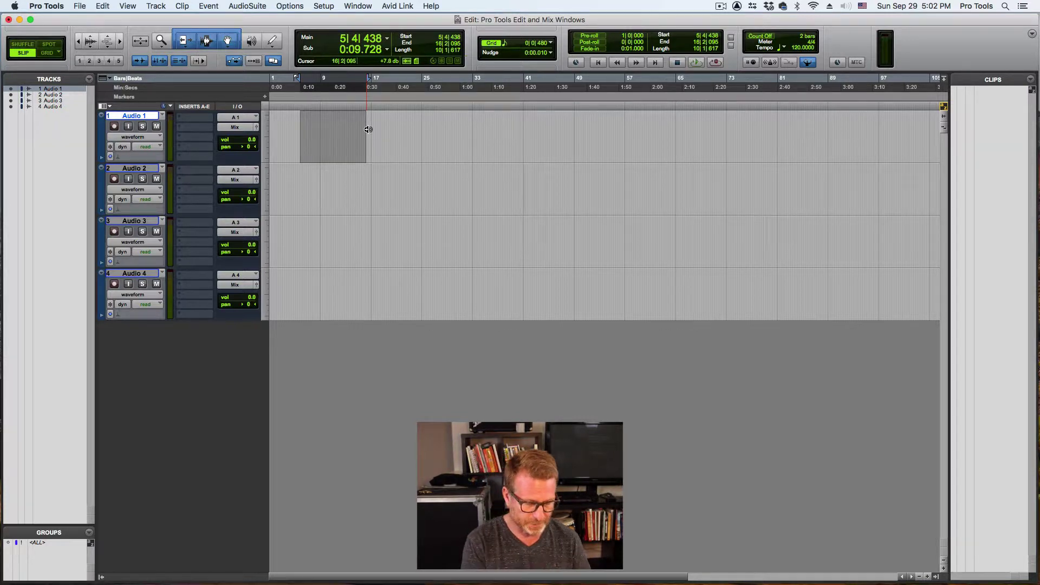
{"action": "key", "text": "alt+shift+3"}
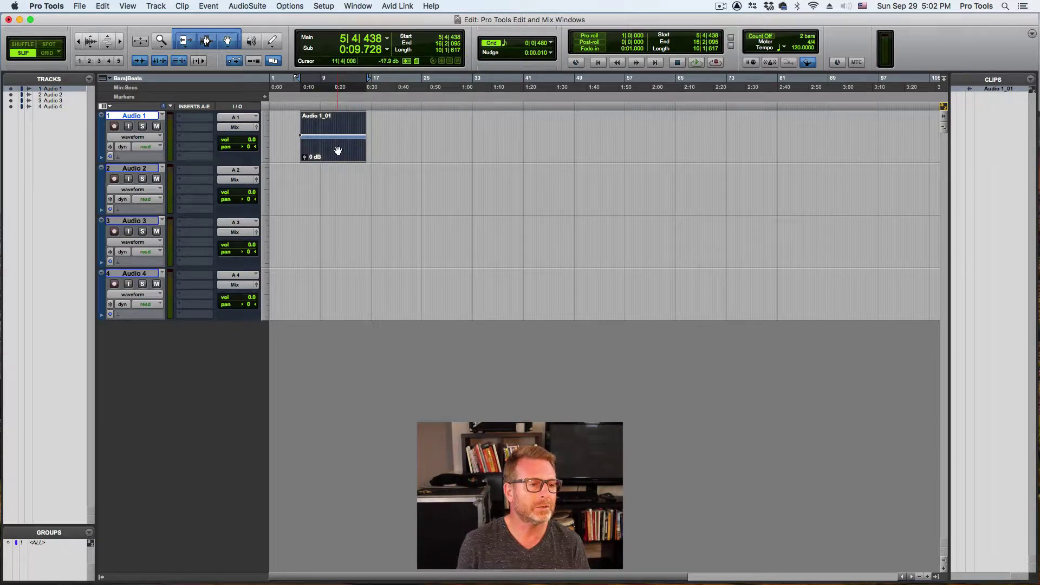
{"action": "key", "text": "space"}
{"action": "key", "text": "space"}
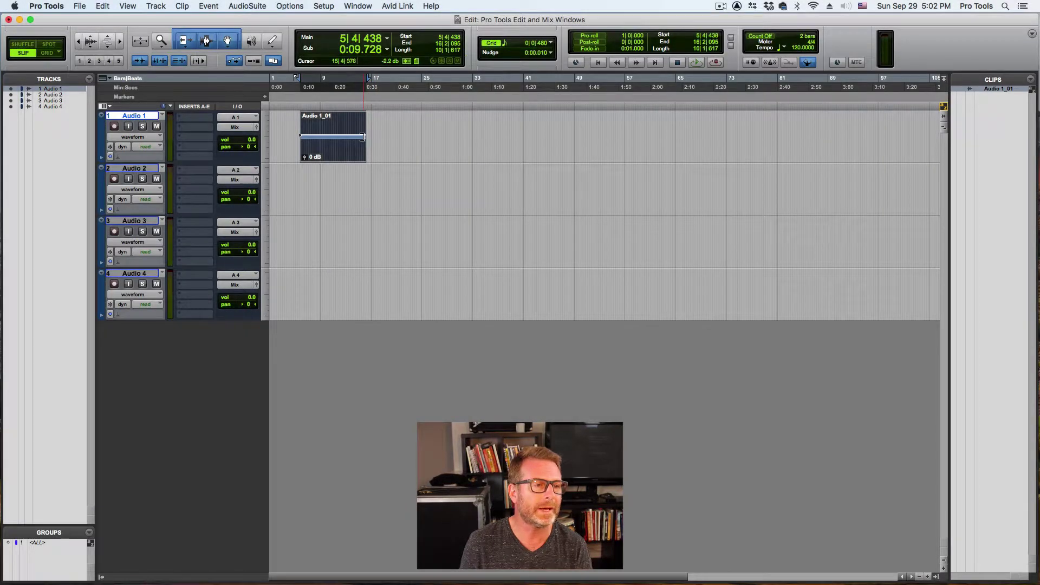
Trim the clip's end and place Audio 1_01 on Audio 1 at bar 41 and Audio 1_01-01 on Audio 3
{"action": "left_click_drag", "start_coordinate": [362, 136], "coordinate": [346, 136]}
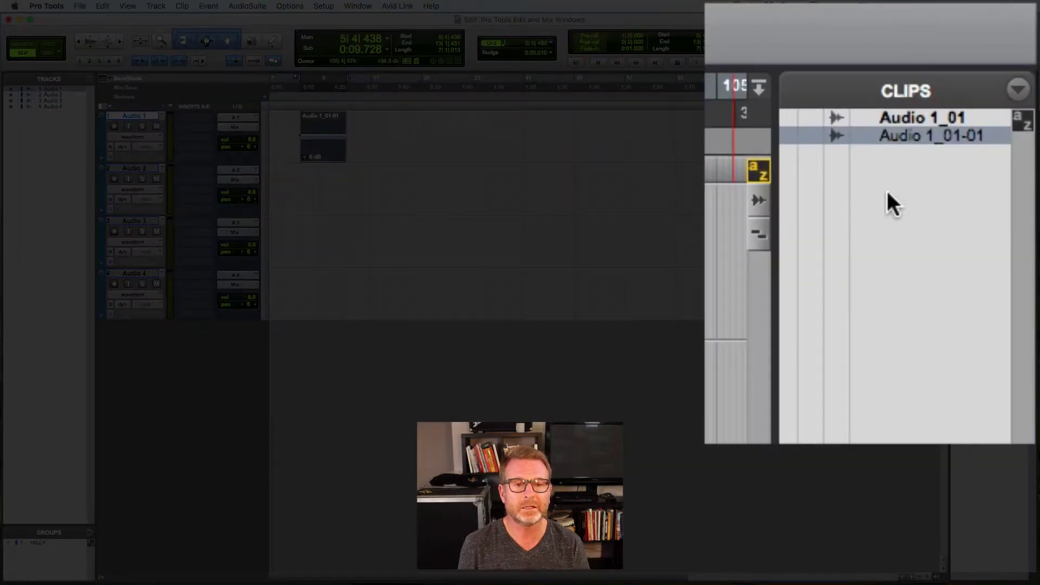
{"action": "left_click", "coordinate": [928, 157]}
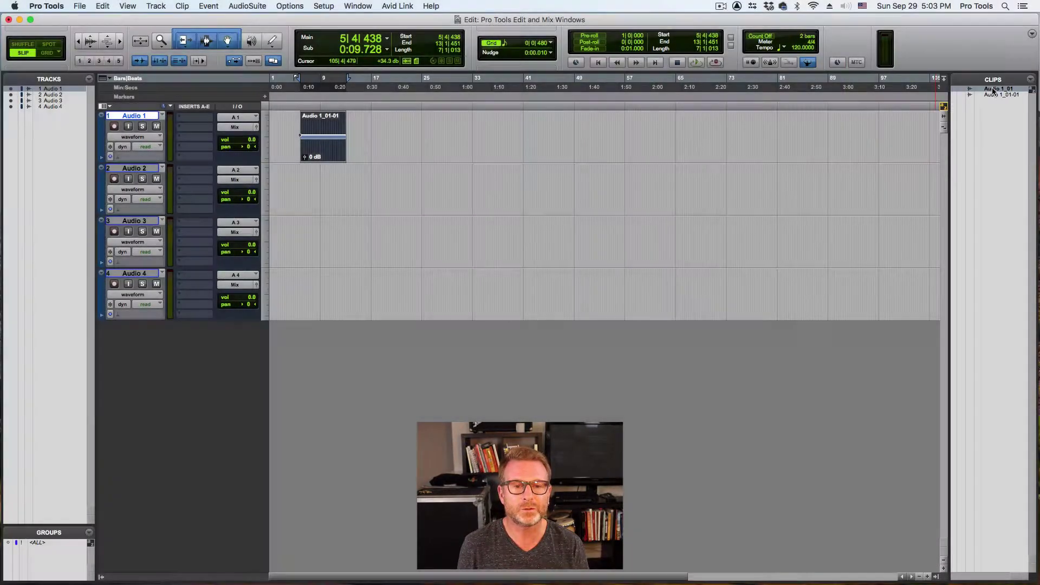
{"action": "left_click_drag", "start_coordinate": [998, 89], "coordinate": [518, 129]}
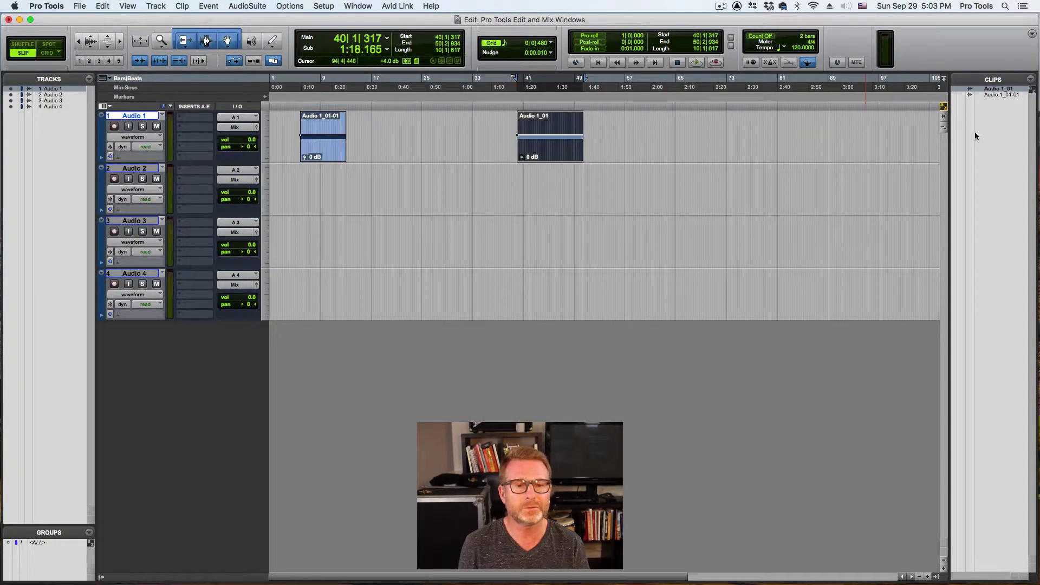
{"action": "left_click_drag", "start_coordinate": [999, 96], "coordinate": [550, 242]}
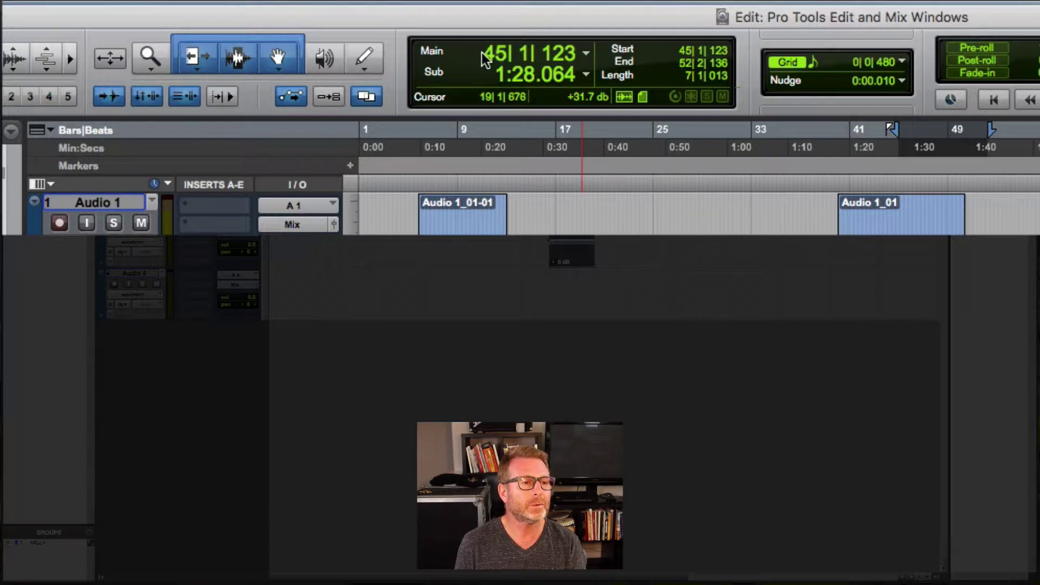
Hide the sub counter and switch the main timebase to Min:Secs, then back to Bars|Beats
{"action": "left_click", "coordinate": [585, 55]}
{"action": "left_click", "coordinate": [627, 168]}
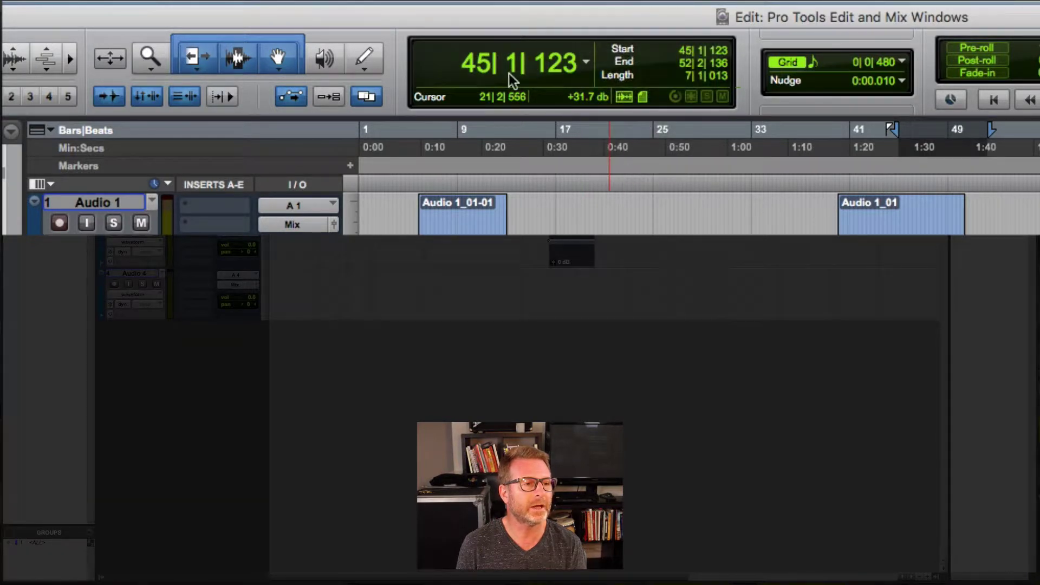
{"action": "left_click", "coordinate": [587, 206]}
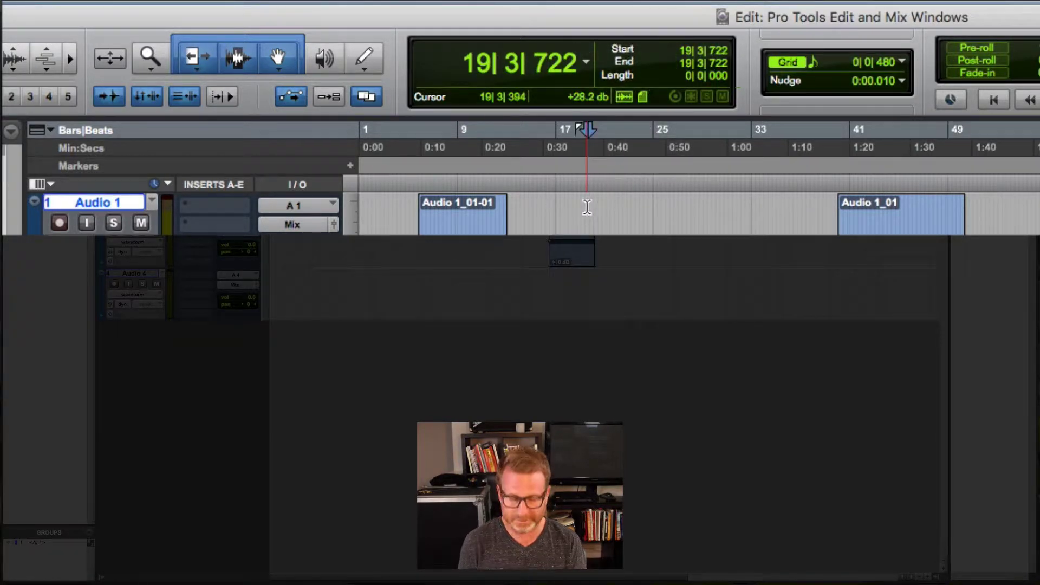
{"action": "key", "text": "Return"}
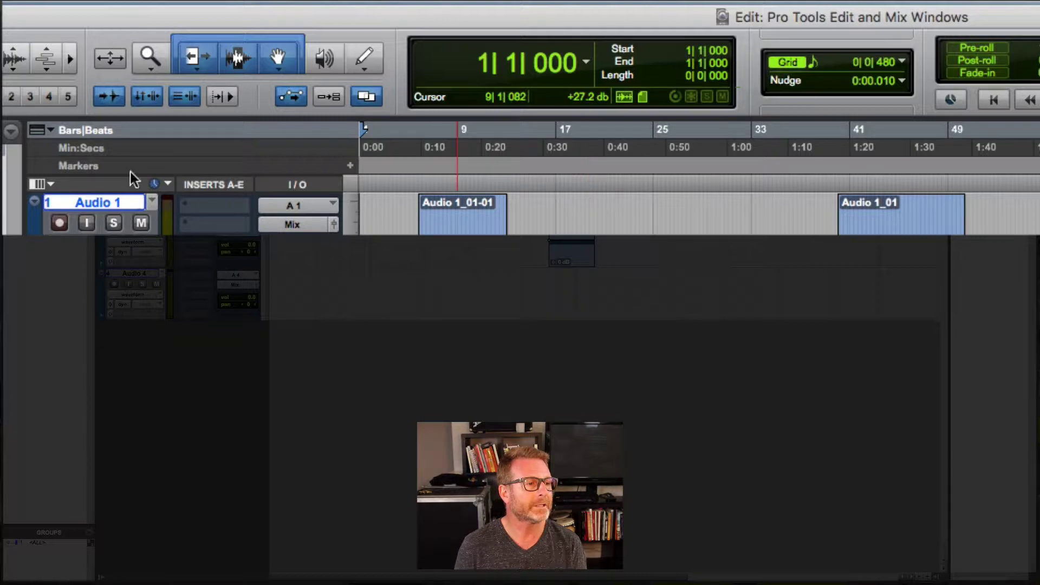
{"action": "left_click", "coordinate": [115, 148]}
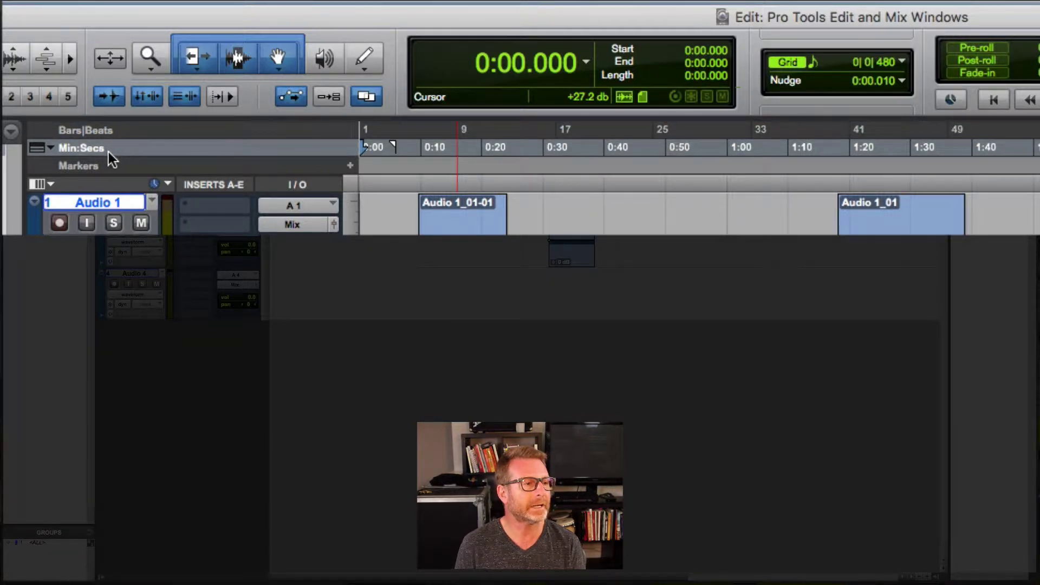
{"action": "left_click", "coordinate": [585, 63]}
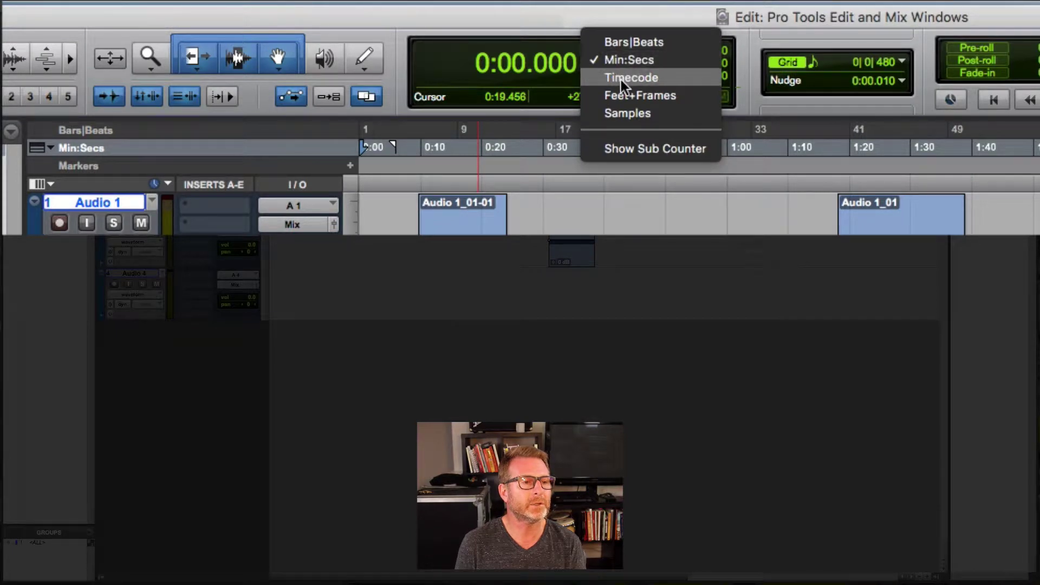
{"action": "left_click", "coordinate": [625, 42]}
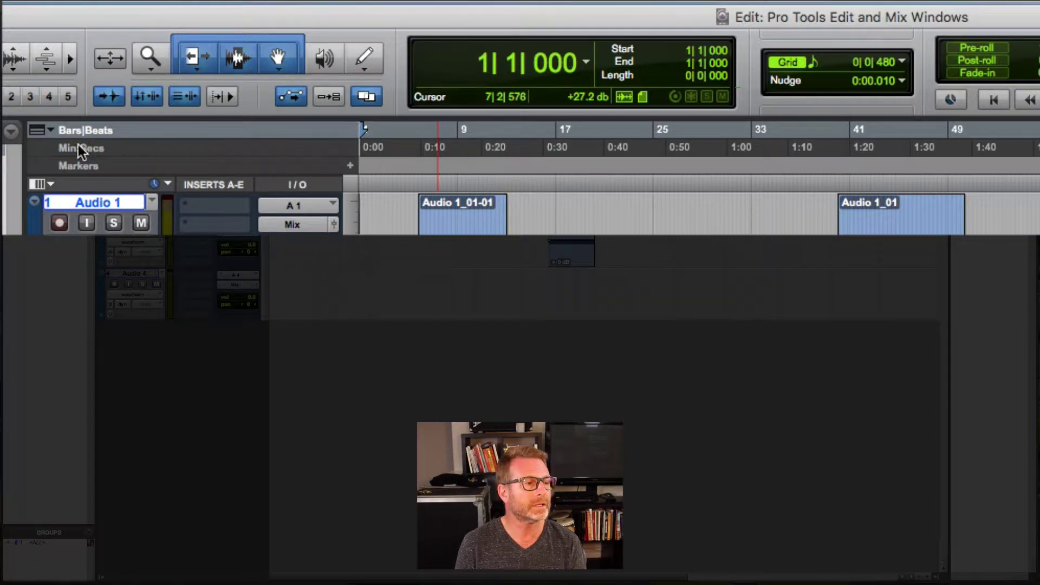
Show the Timecode, Tempo, Meter, Key and Chords rulers
{"action": "left_click", "coordinate": [39, 128]}
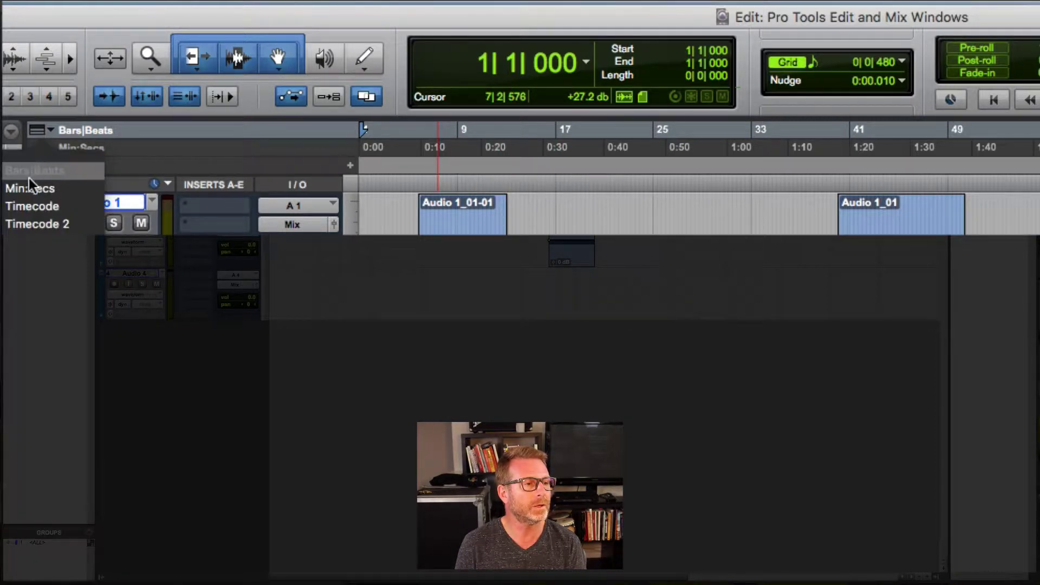
{"action": "left_click", "coordinate": [32, 206]}
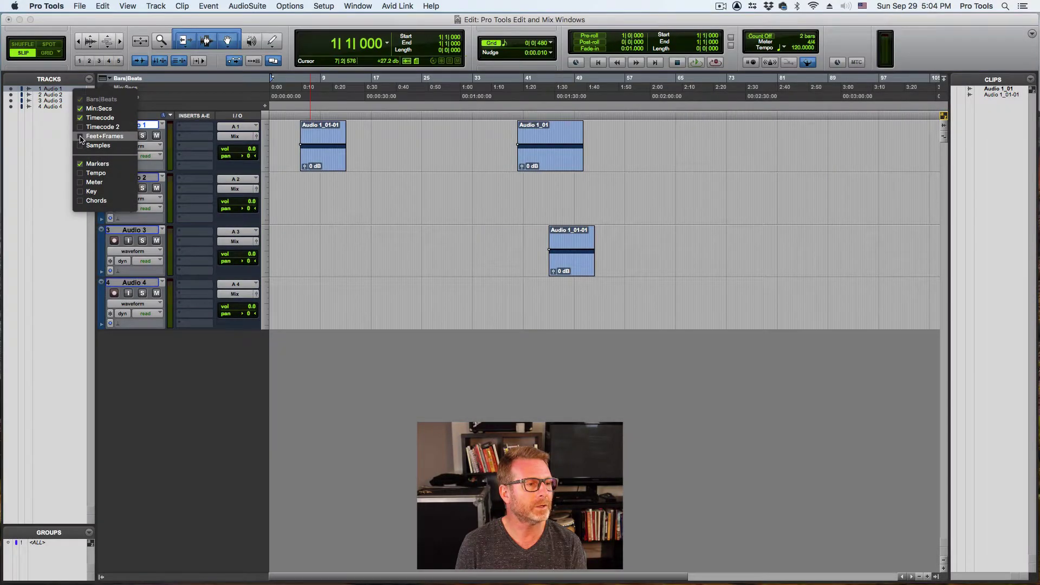
{"action": "left_click", "coordinate": [79, 174]}
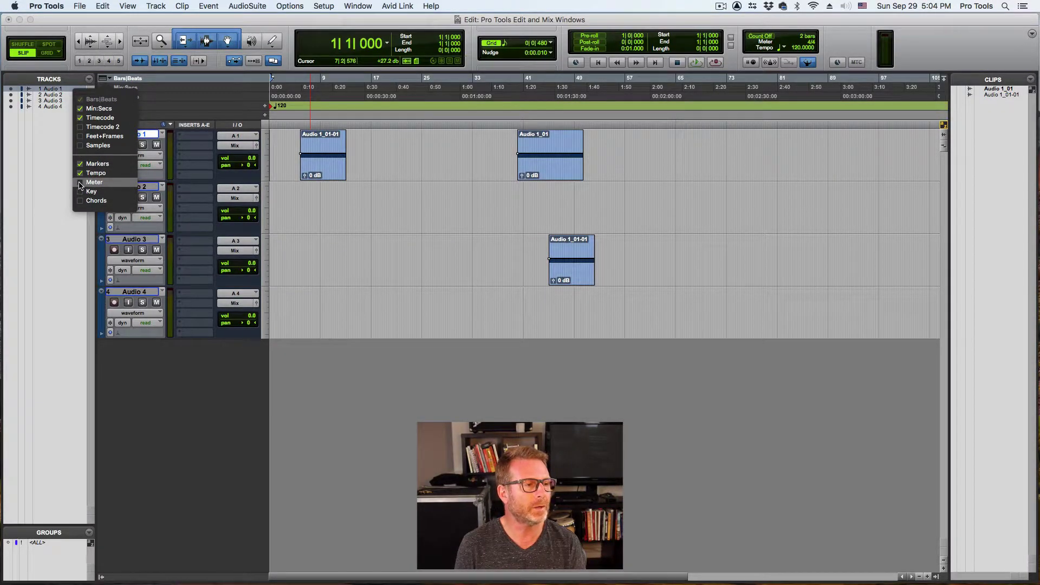
{"action": "left_click", "coordinate": [80, 184]}
{"action": "left_click", "coordinate": [80, 192]}
{"action": "left_click", "coordinate": [80, 201]}
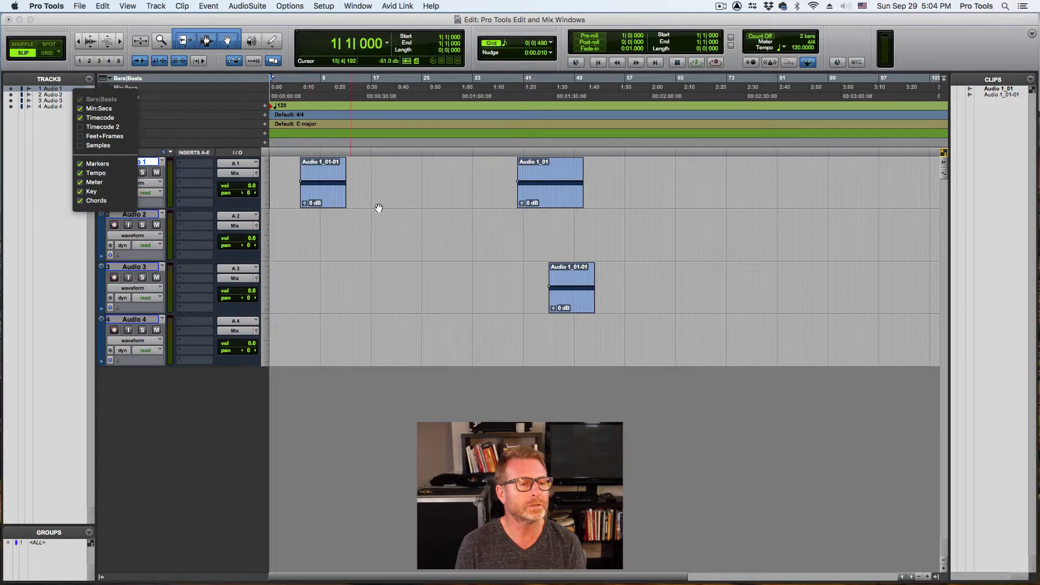
{"action": "left_click", "coordinate": [226, 126]}
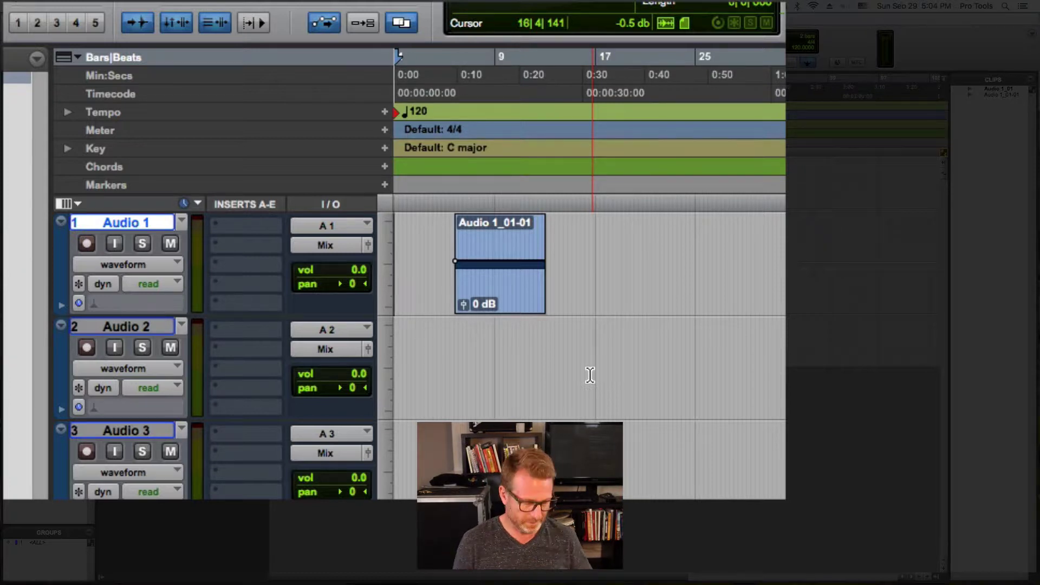
Remove the Chords, Key, Meter, Tempo and Timecode rulers again
{"action": "left_click", "coordinate": [141, 167], "text": "alt"}
{"action": "left_click", "coordinate": [141, 151], "text": "alt"}
{"action": "left_click", "coordinate": [139, 131], "text": "alt"}
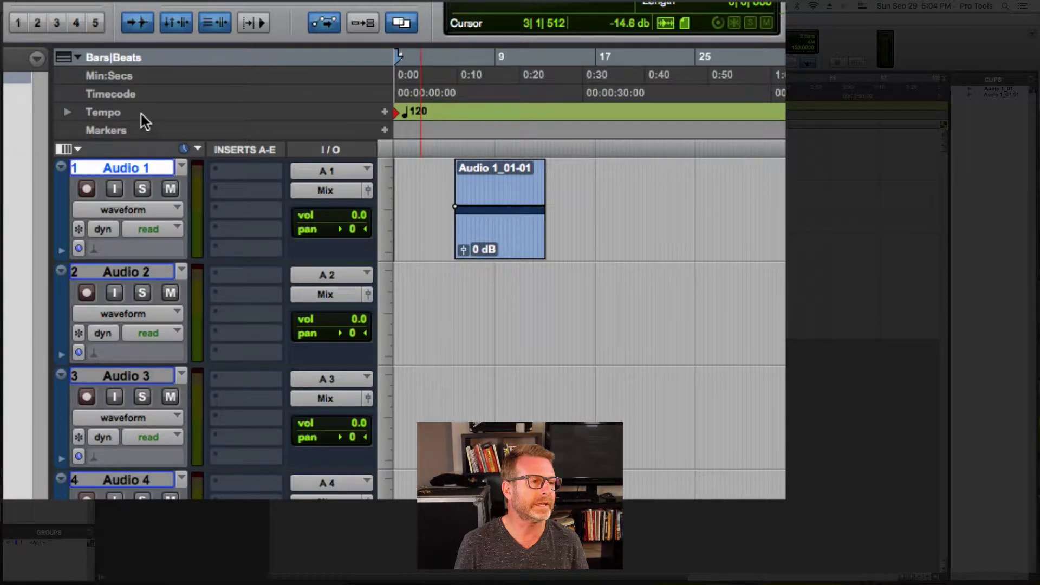
{"action": "left_click", "coordinate": [141, 114], "text": "alt"}
{"action": "left_click", "coordinate": [150, 93], "text": "alt"}
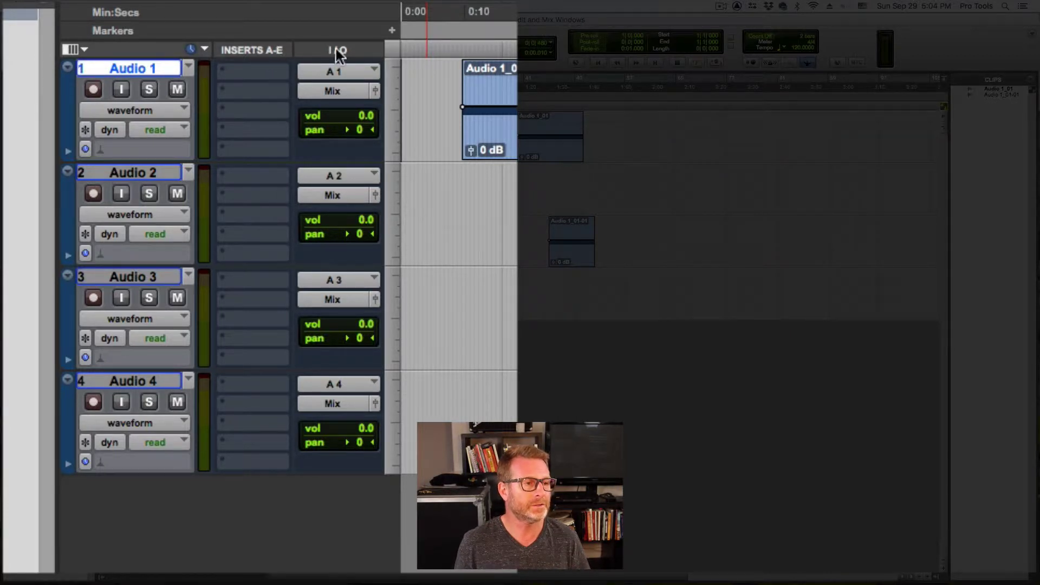
Hide the Inserts A-E column in the Edit window's track view
{"action": "left_click", "coordinate": [77, 50]}
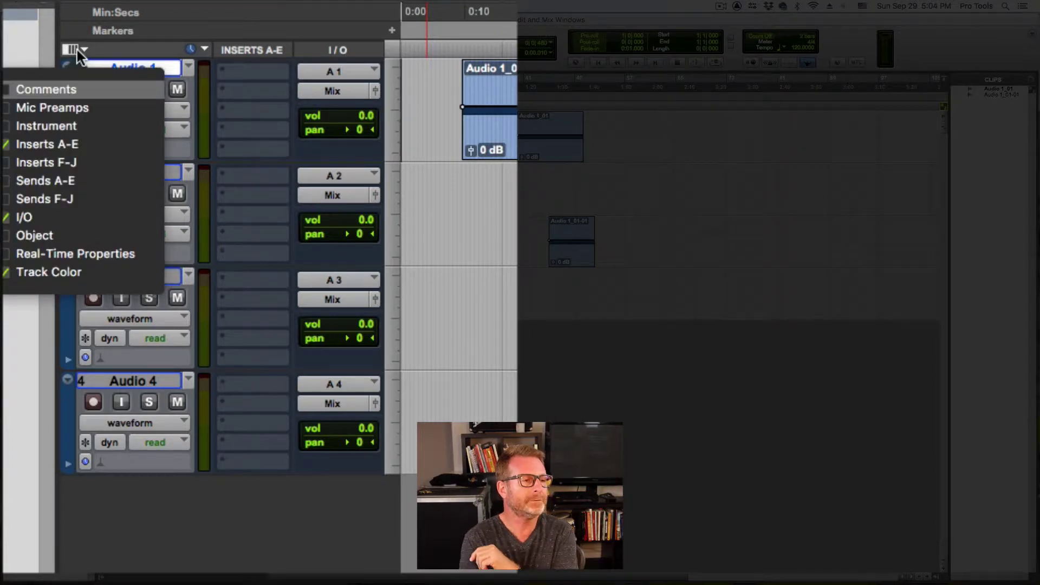
{"action": "left_click", "coordinate": [6, 147]}
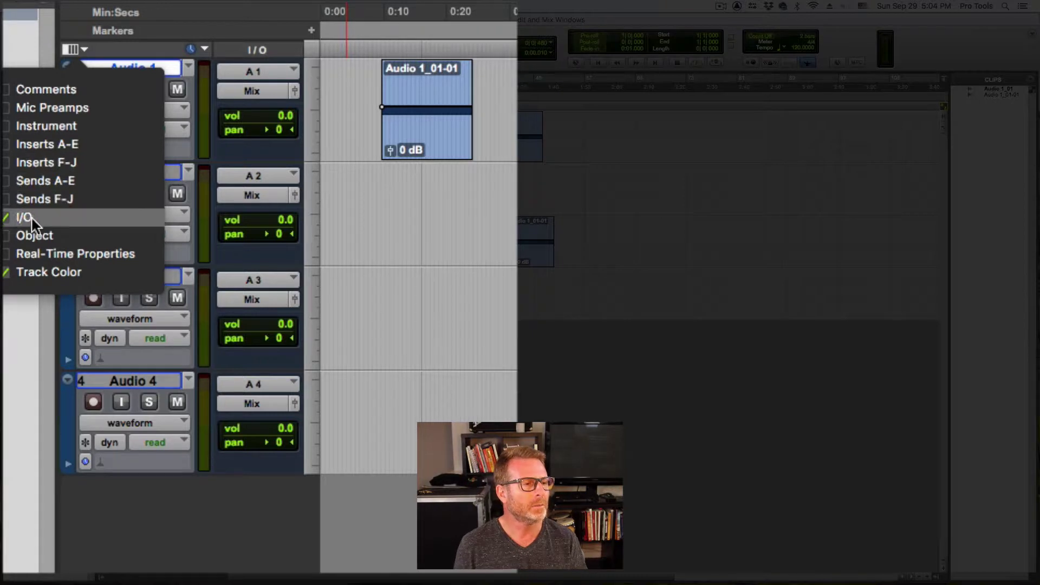
{"action": "left_click", "coordinate": [177, 534]}
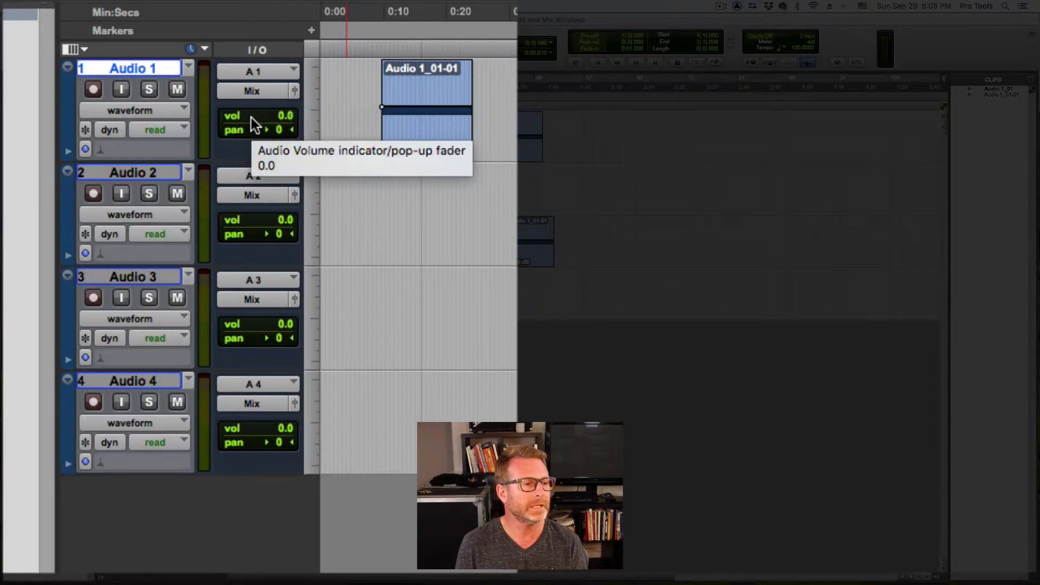
Lower Audio 1's volume to -11.9 dB and switch to the Mix window
{"action": "mouse_move", "coordinate": [251, 118]}
{"action": "left_mouse_down"}
{"action": "mouse_move", "coordinate": [248, 146]}
{"action": "mouse_move", "coordinate": [248, 135]}
{"action": "left_mouse_up"}
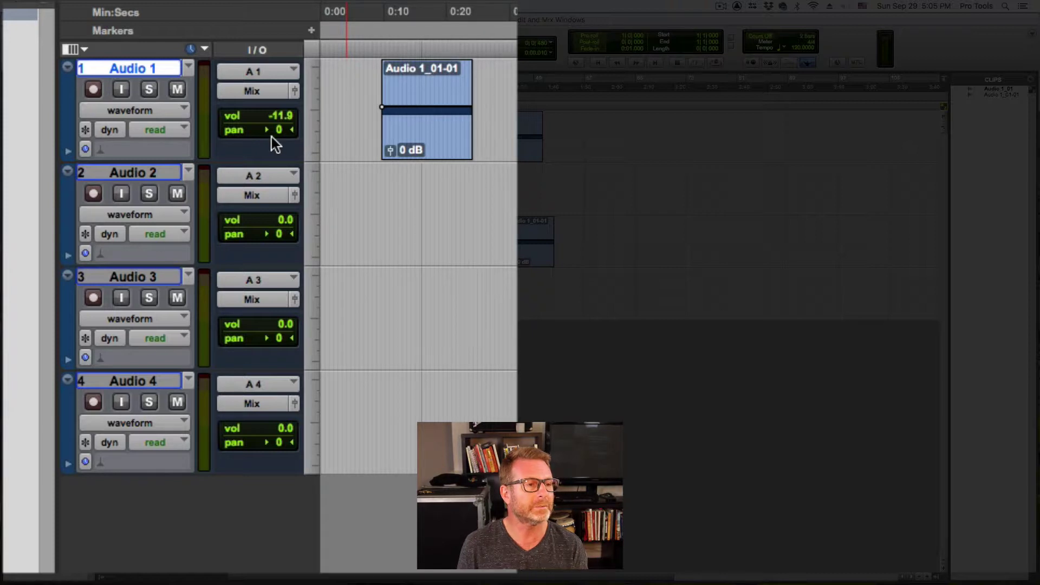
{"action": "mouse_move", "coordinate": [272, 138]}
{"action": "left_mouse_down"}
{"action": "mouse_move", "coordinate": [229, 128]}
{"action": "mouse_move", "coordinate": [311, 132]}
{"action": "mouse_move", "coordinate": [251, 133]}
{"action": "mouse_move", "coordinate": [282, 134]}
{"action": "left_mouse_up"}
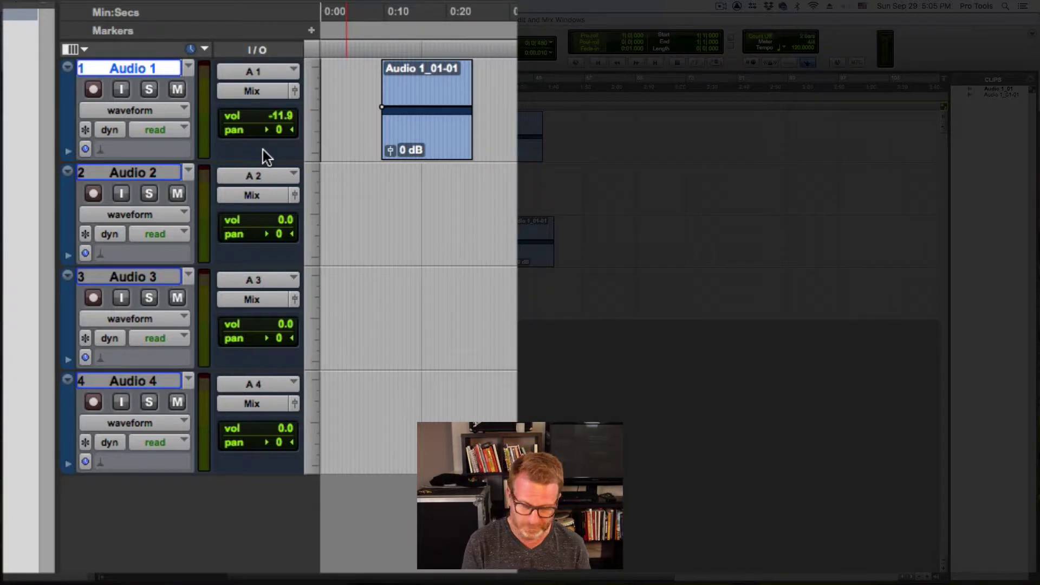
{"action": "key", "text": "super+equal"}
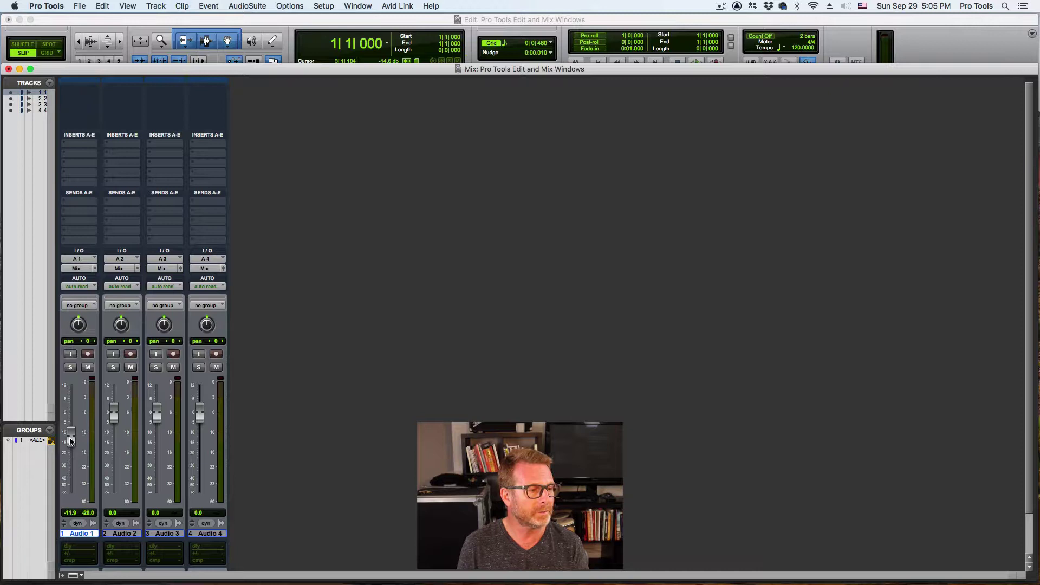
Raise Audio 1's mixer fader to -1.1 dB and go back to the Edit window
{"action": "left_click_drag", "start_coordinate": [71, 440], "coordinate": [70, 415]}
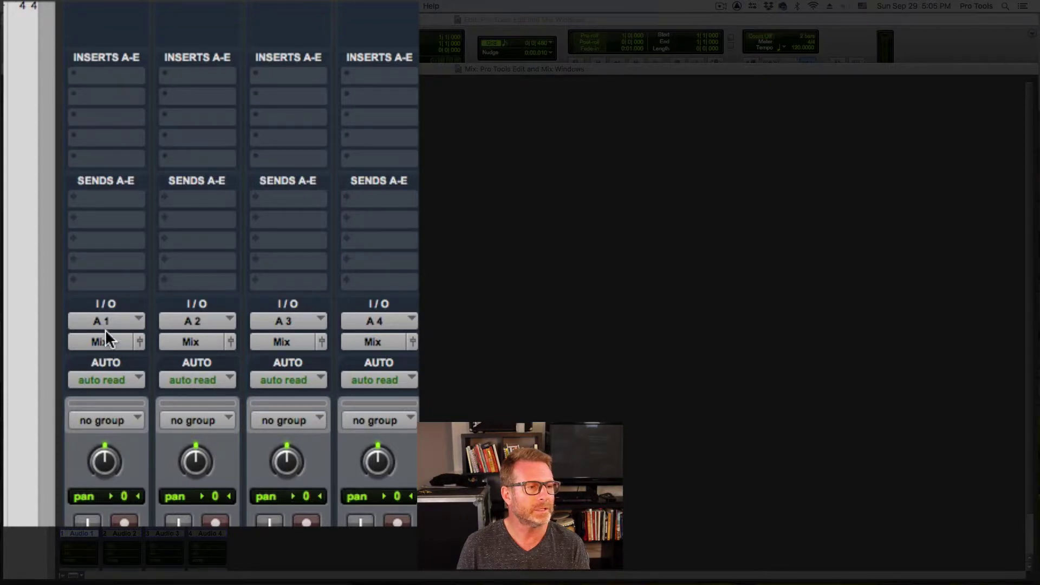
{"action": "key", "text": "super+equal"}
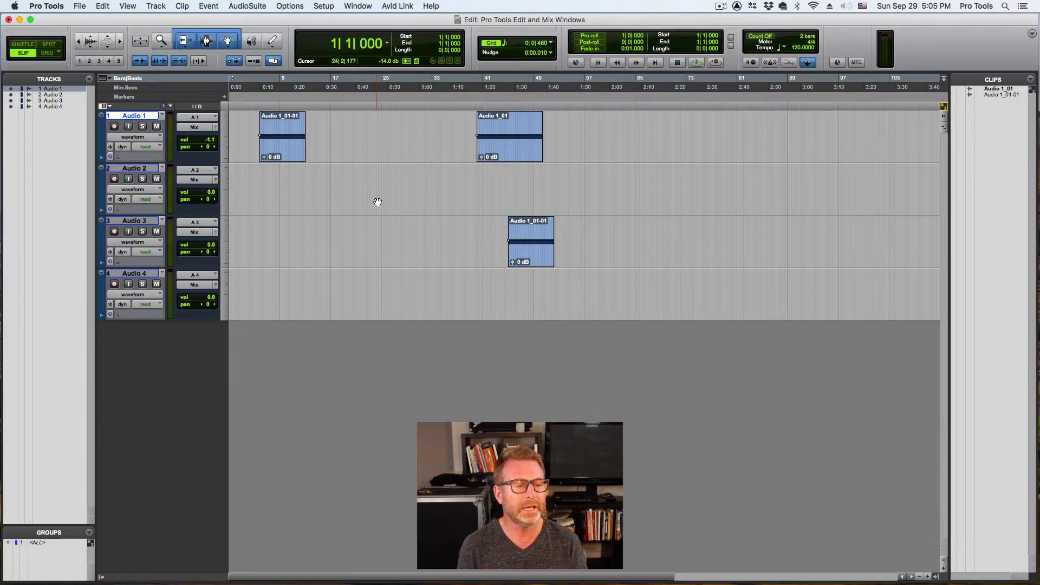
Cycle through Shuffle, Slip and Spot edit modes, ending on Grid
{"action": "left_click", "coordinate": [27, 47]}
{"action": "left_click", "coordinate": [27, 52]}
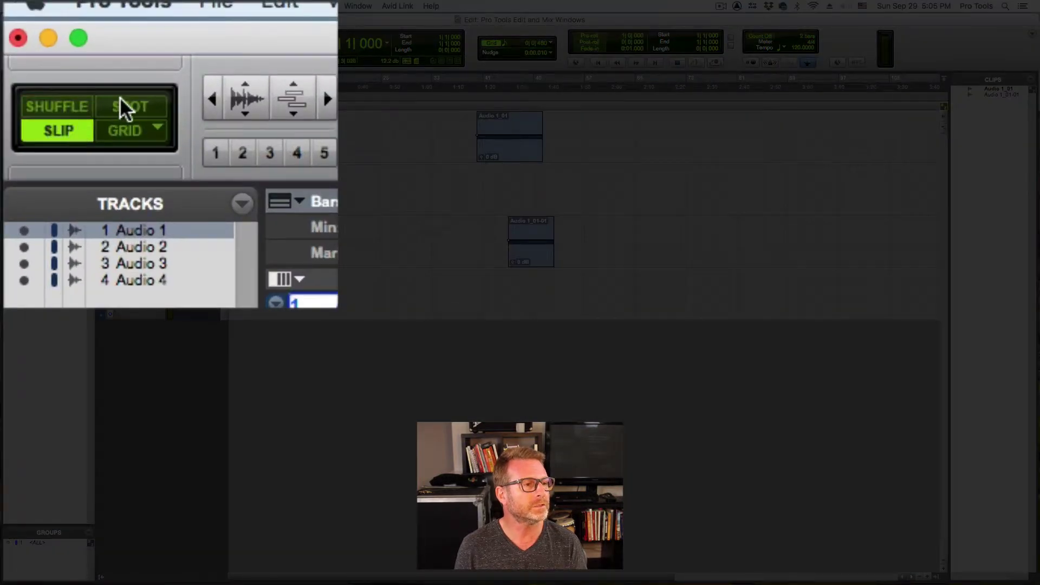
{"action": "left_click", "coordinate": [47, 44]}
{"action": "left_click", "coordinate": [124, 131]}
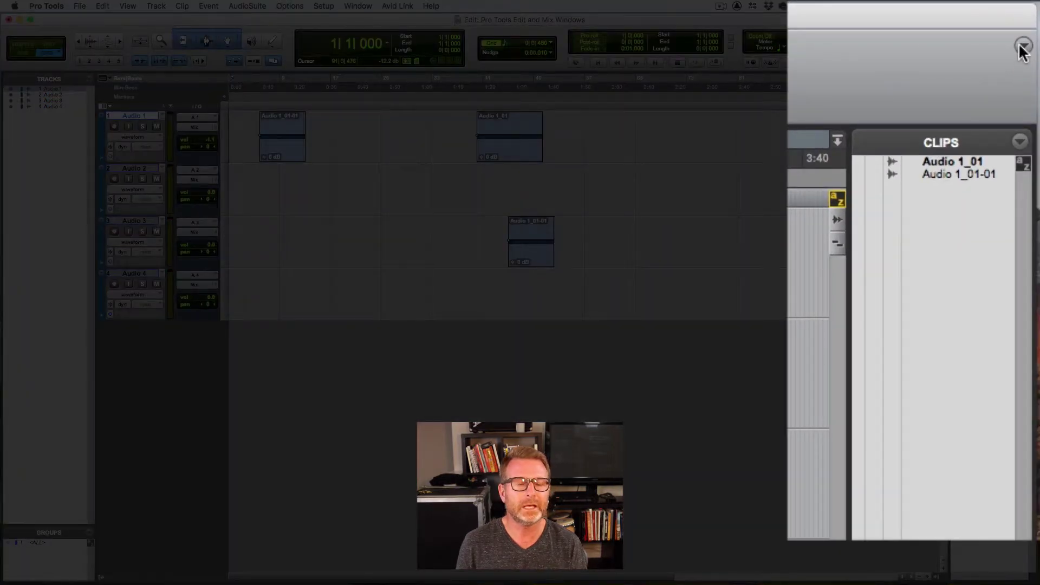
Enable the metronome click in the transport section
{"action": "left_click", "coordinate": [1023, 47]}
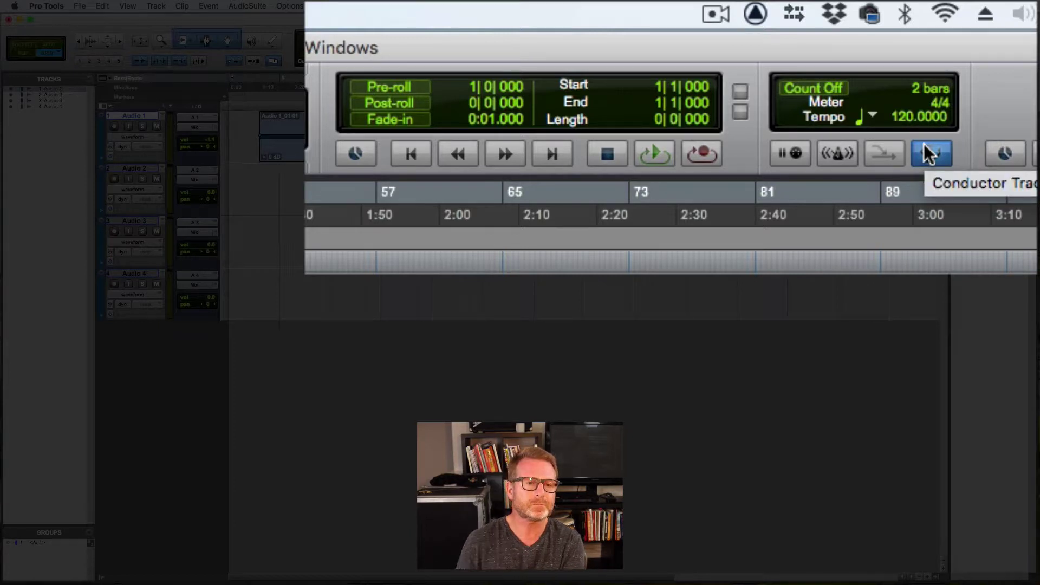
{"action": "left_click", "coordinate": [838, 153]}
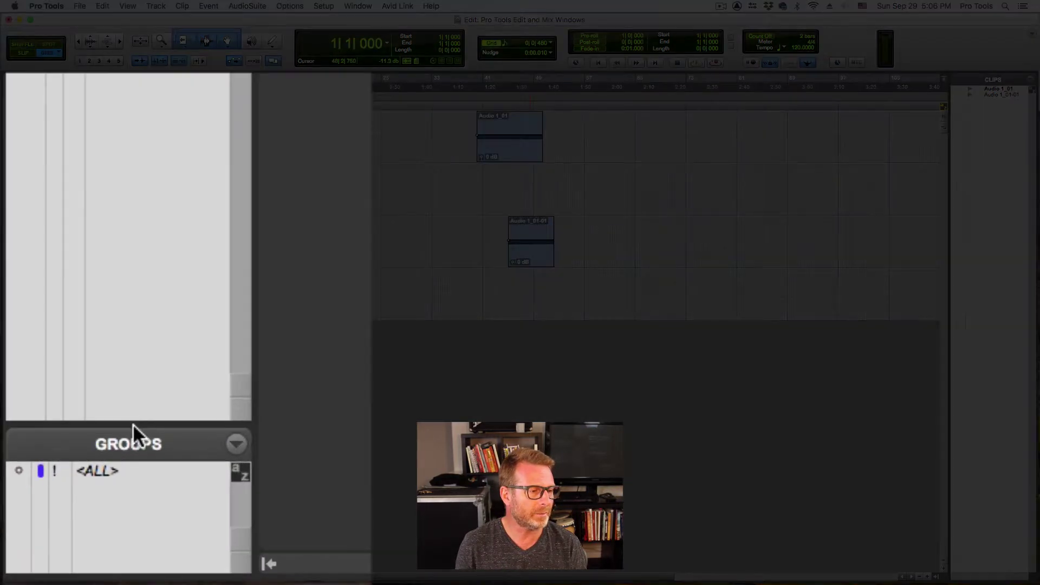
Enlarge the Groups list by raising its divider, then select Audio 3
{"action": "left_click_drag", "start_coordinate": [135, 421], "coordinate": [153, 272]}
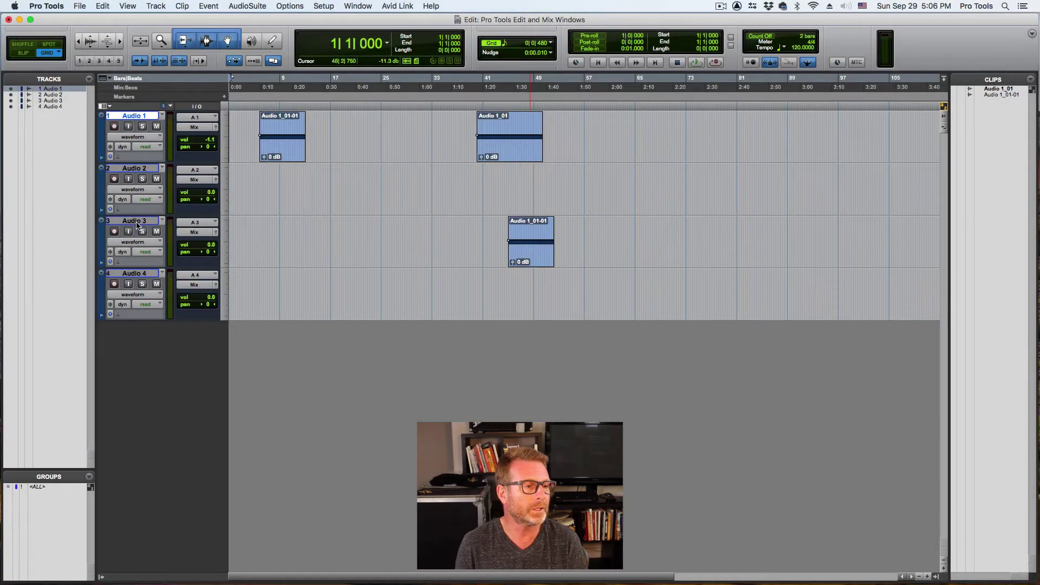
{"action": "left_click", "coordinate": [137, 221]}
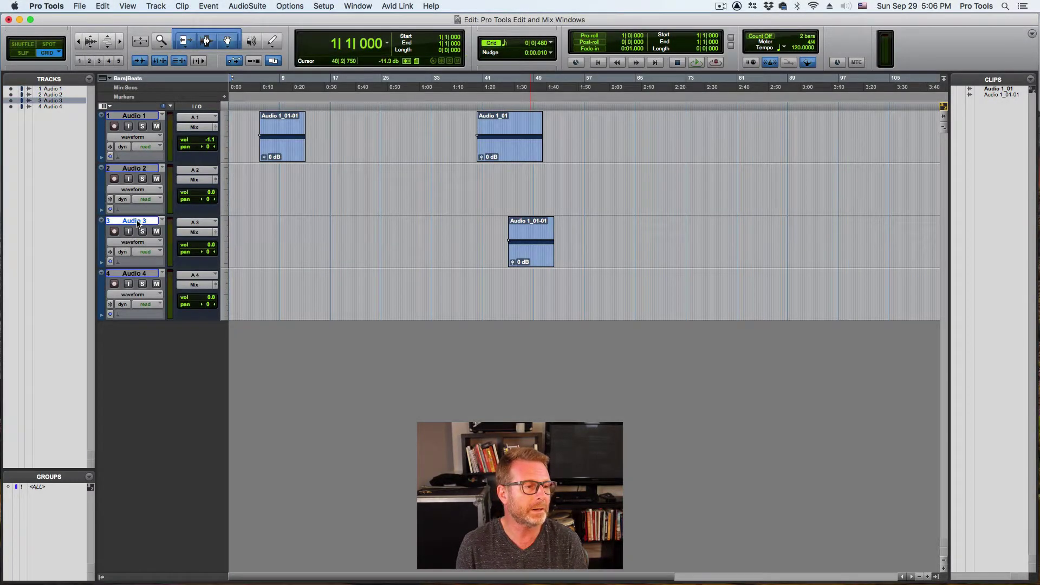
Group Audio 1 through Audio 4 as Group 1 and select a time range across them
{"action": "left_click", "coordinate": [130, 118]}
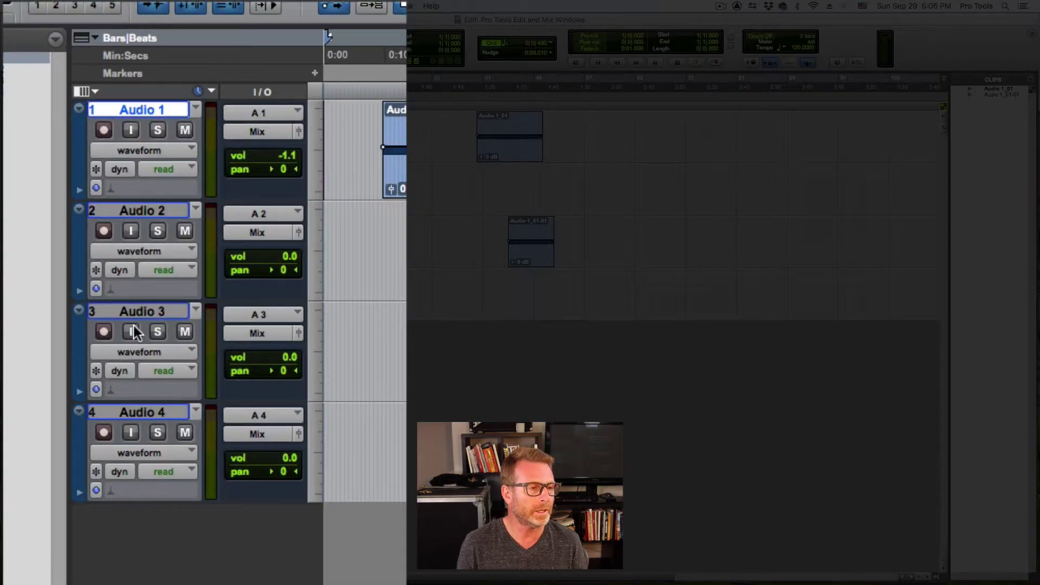
{"action": "left_click", "coordinate": [136, 411], "text": "shift"}
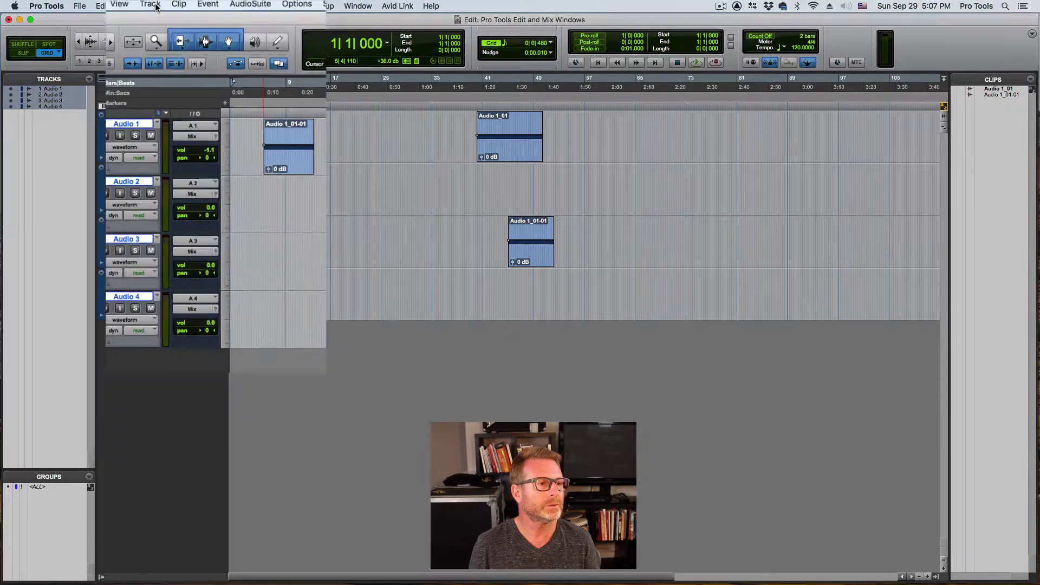
{"action": "left_click", "coordinate": [155, 5]}
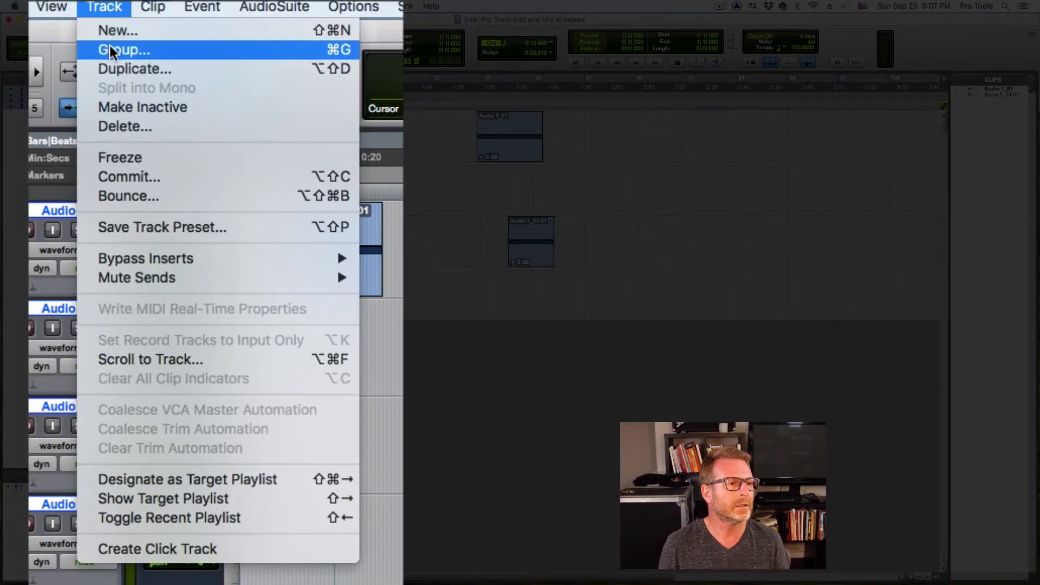
{"action": "left_click", "coordinate": [160, 29]}
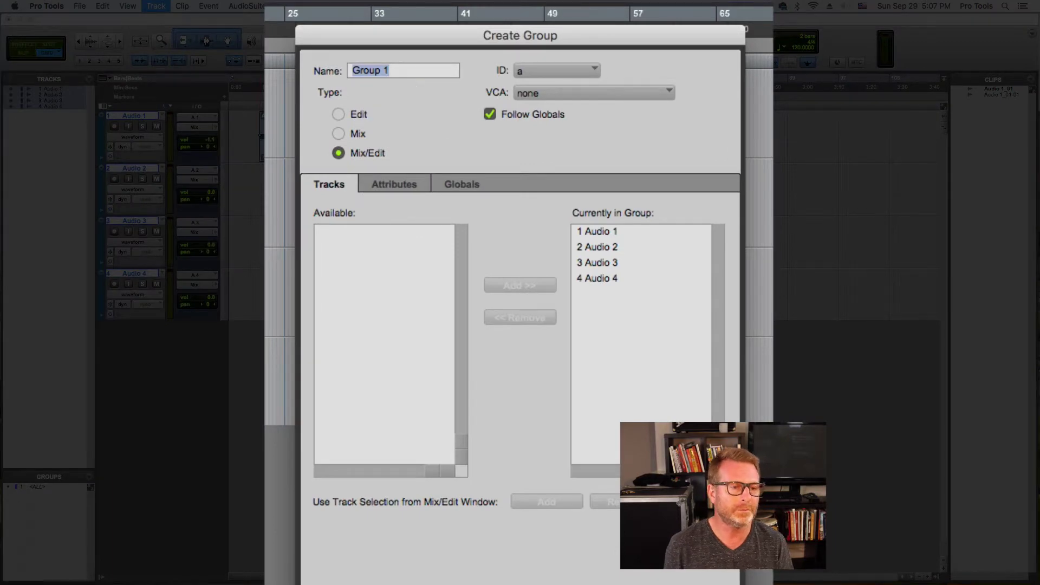
{"action": "left_click", "coordinate": [677, 576]}
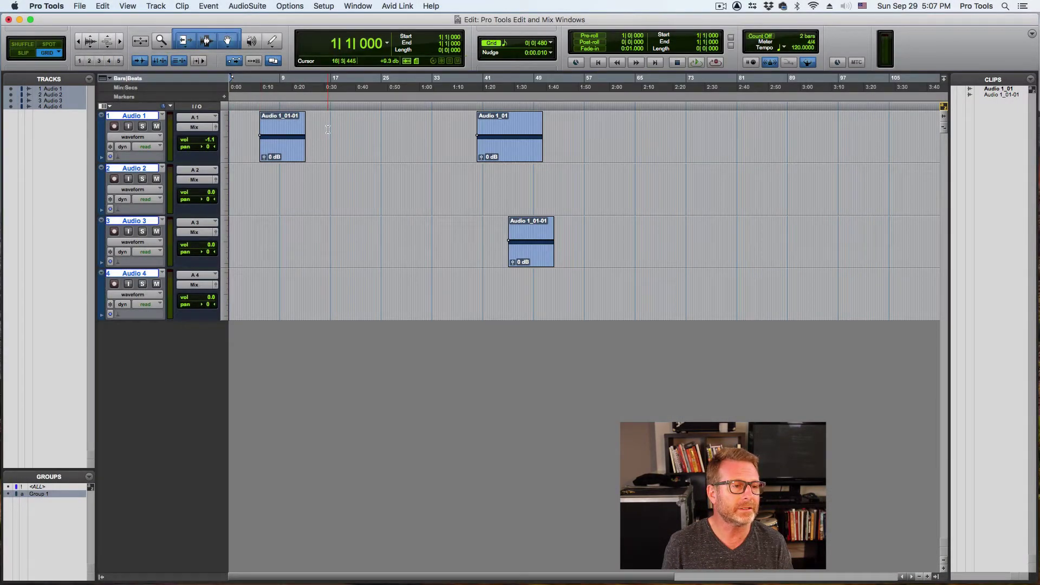
{"action": "left_click_drag", "start_coordinate": [326, 130], "coordinate": [407, 134]}
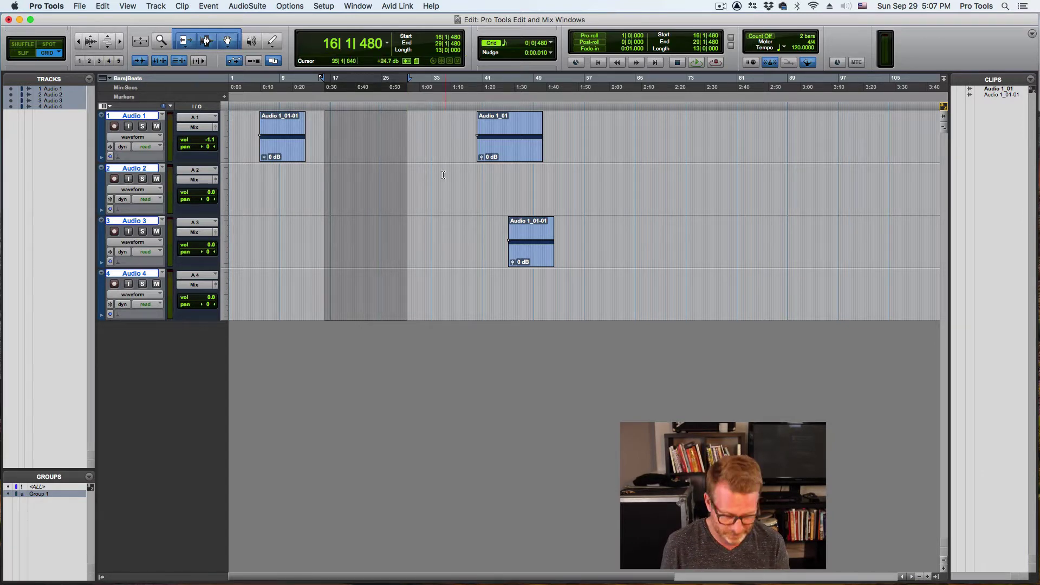
Move the grouped faders together to -7.2, +8.4, -1.4 and +7.7 dB in the Mix window
{"action": "key", "text": "super+equal"}
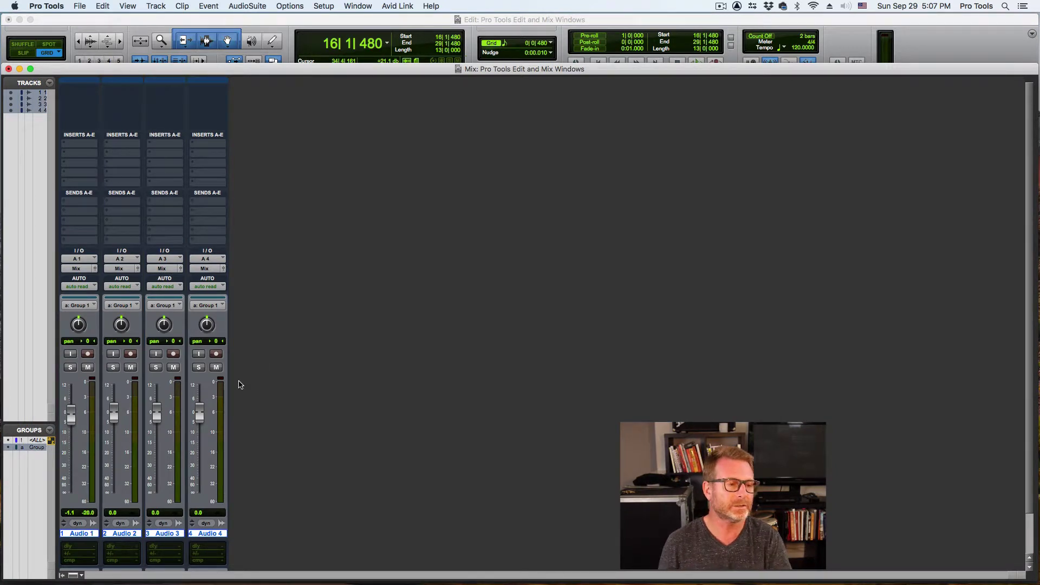
{"action": "left_click_drag", "start_coordinate": [111, 412], "coordinate": [71, 444]}
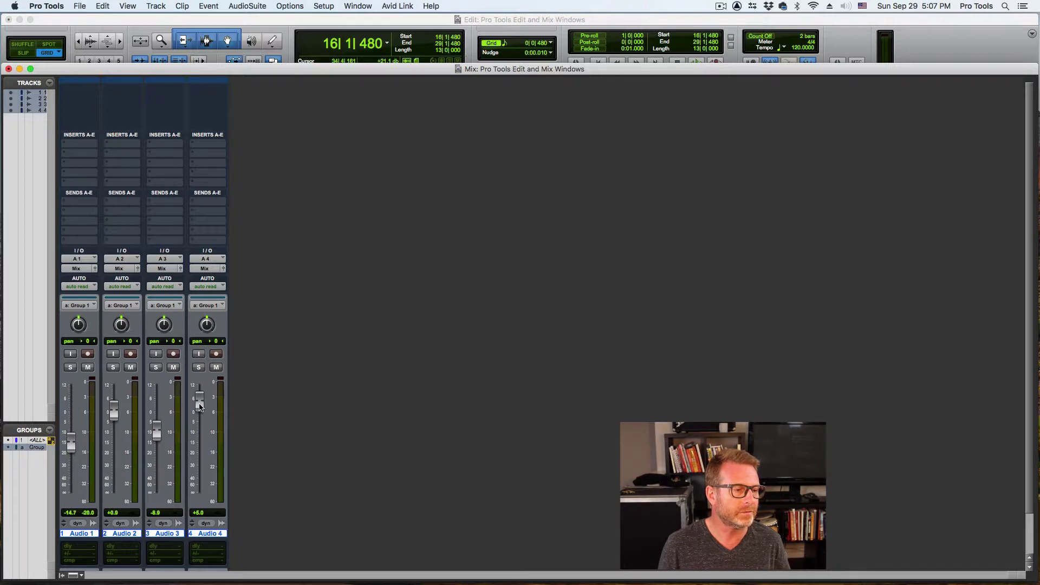
{"action": "mouse_move", "coordinate": [200, 407]}
{"action": "left_mouse_down"}
{"action": "mouse_move", "coordinate": [196, 420]}
{"action": "mouse_move", "coordinate": [192, 389]}
{"action": "mouse_move", "coordinate": [193, 452]}
{"action": "mouse_move", "coordinate": [194, 392]}
{"action": "mouse_move", "coordinate": [195, 405]}
{"action": "left_mouse_up"}
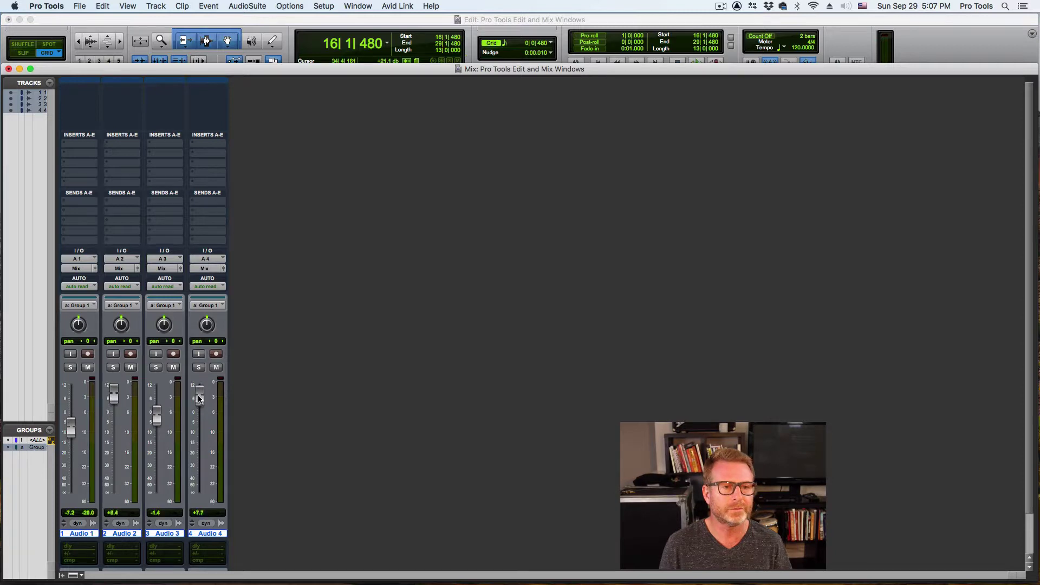
{"action": "left_click", "coordinate": [914, 48]}
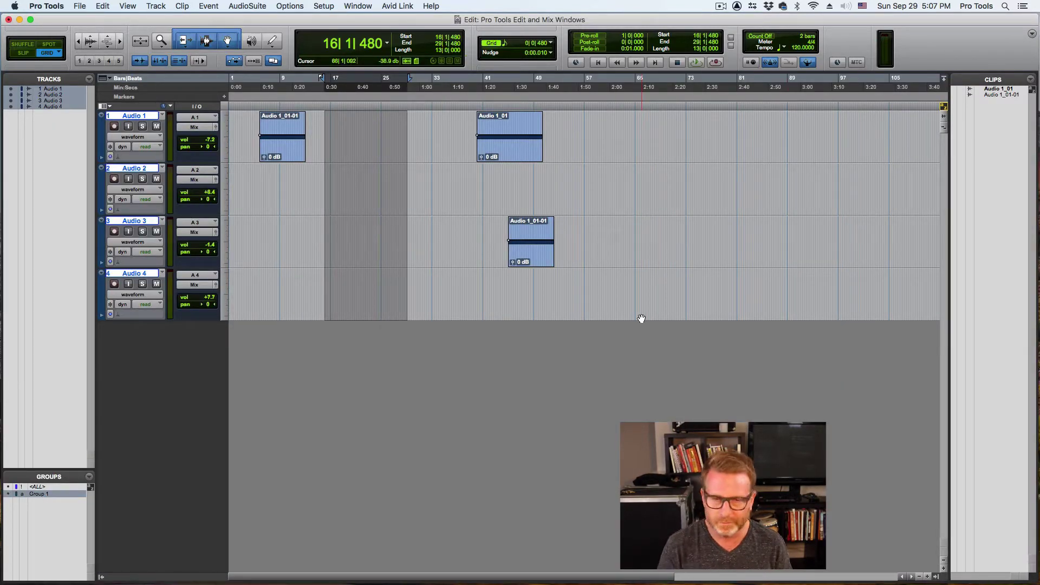
Add the comment 'SM58' to Audio 1 and enable Delay Compensation
{"action": "key", "text": "super+equal"}
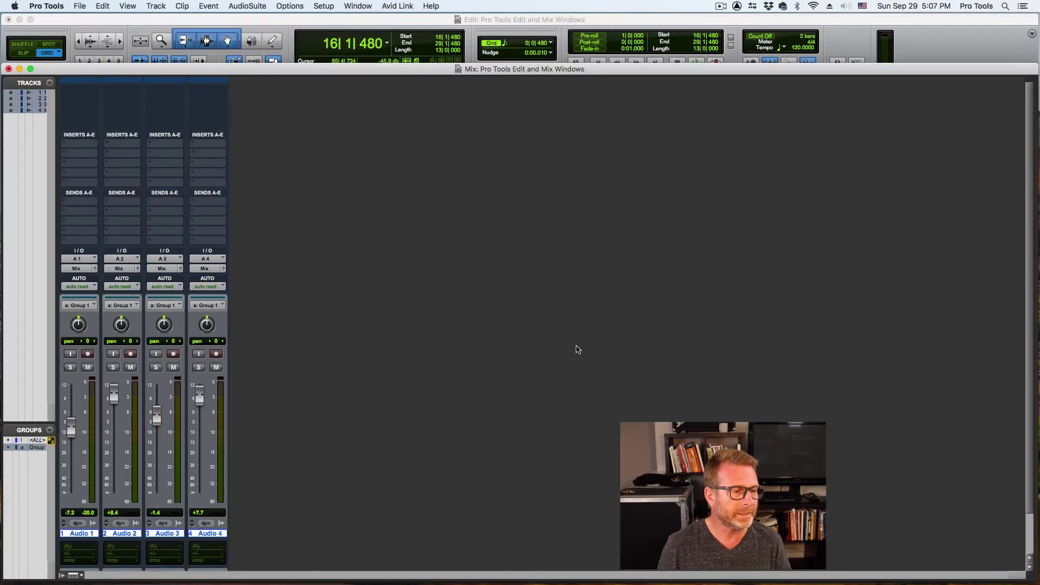
{"action": "left_click", "coordinate": [76, 541]}
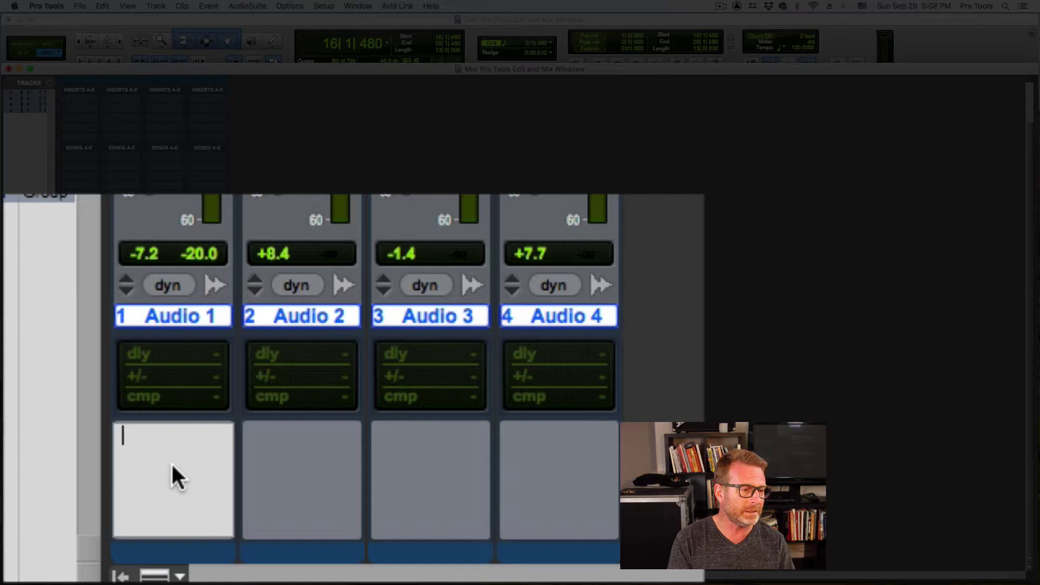
{"action": "type", "text": "SM58"}
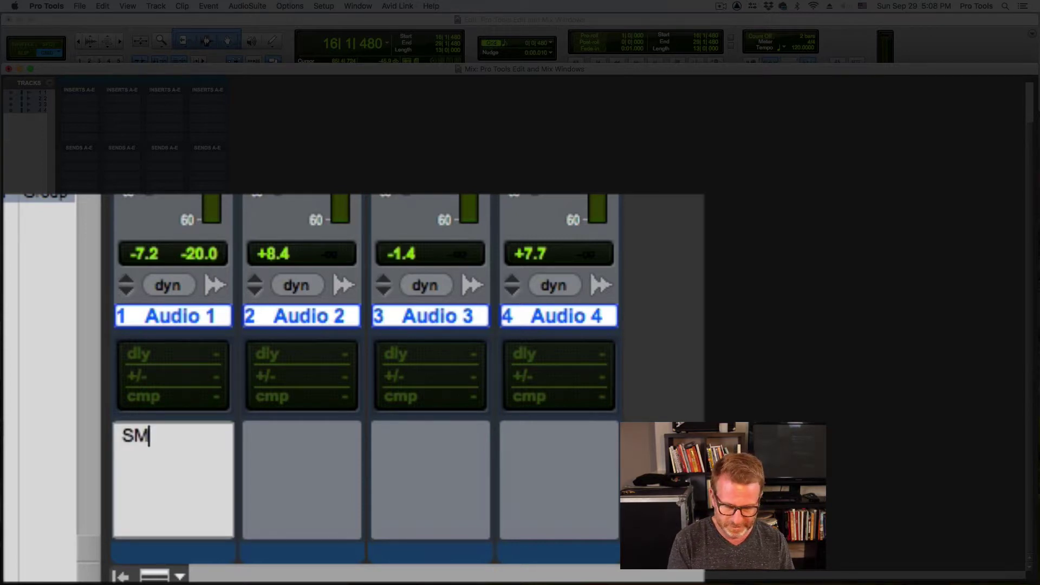
{"action": "key", "text": "Return"}
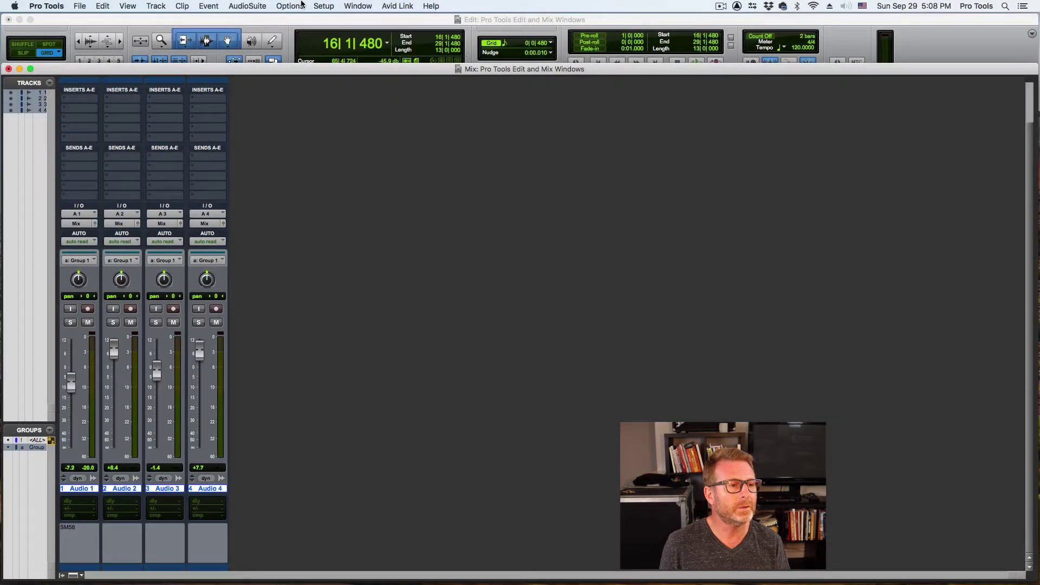
{"action": "left_click", "coordinate": [298, 6]}
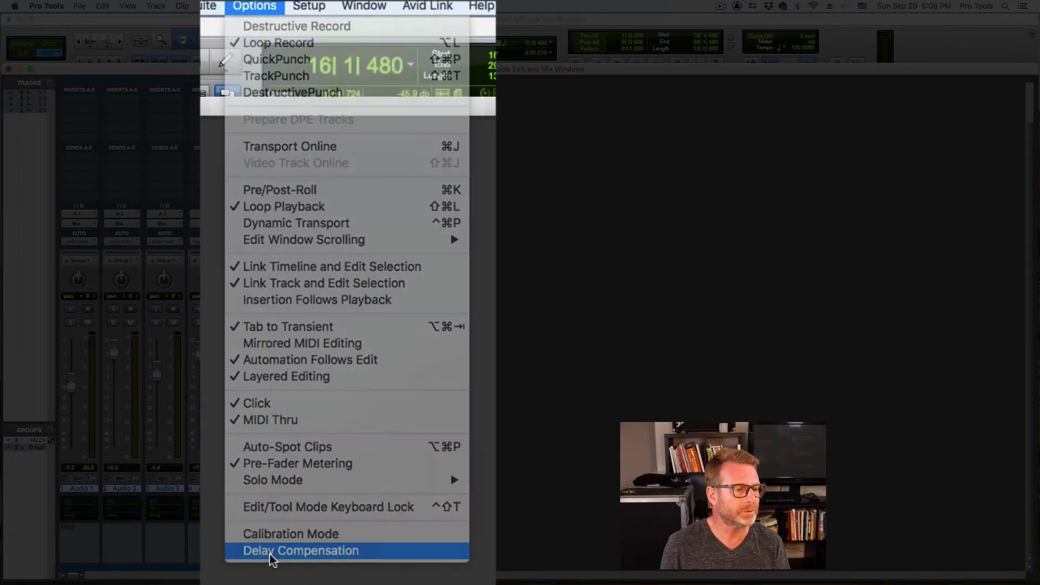
{"action": "left_click", "coordinate": [272, 551]}
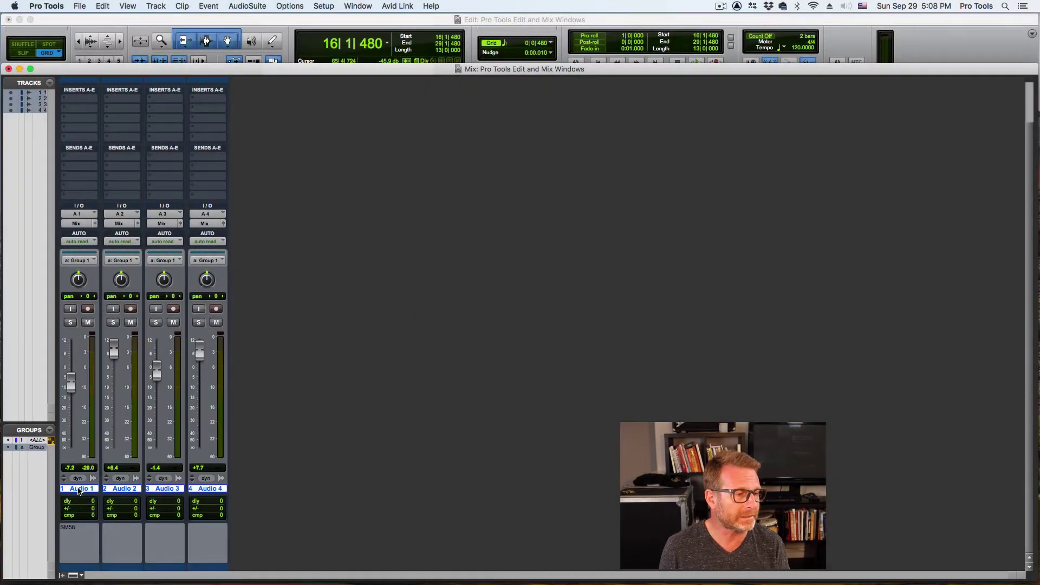
Rename the Audio 1 track to 'Jon Voc 1'
{"action": "double_click", "coordinate": [187, 324]}
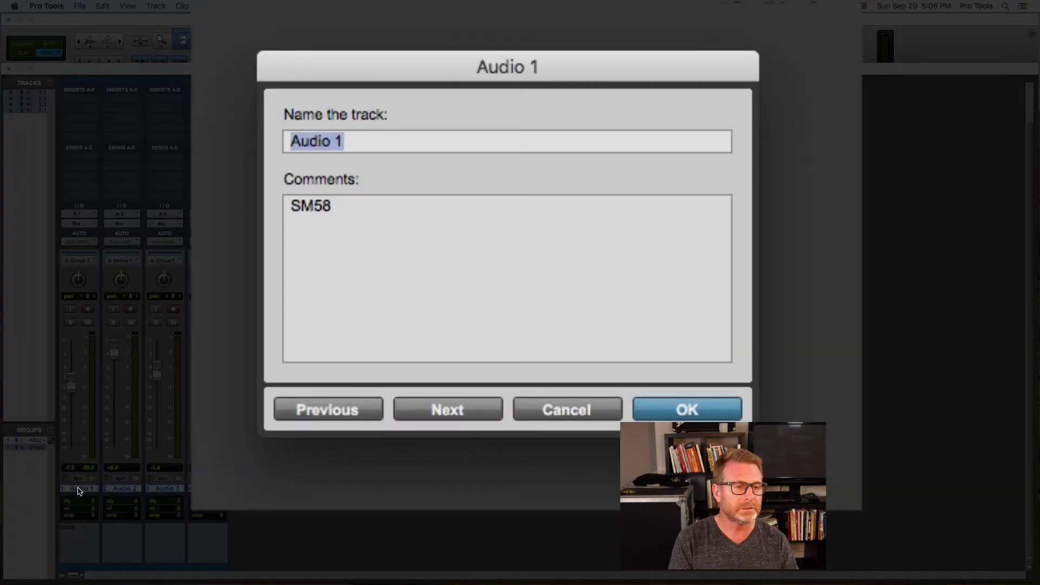
{"action": "type", "text": "Jon Voc"}
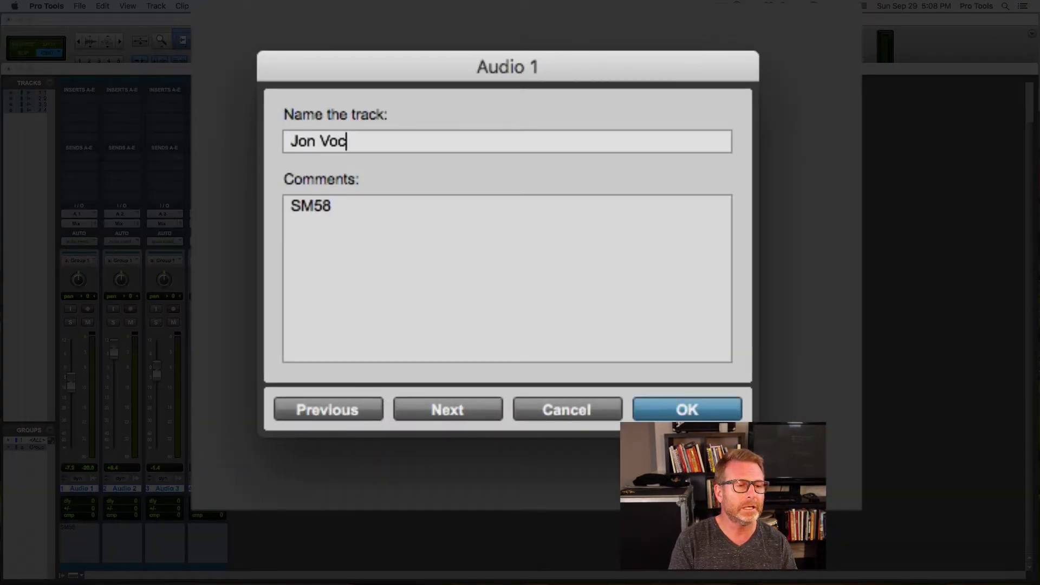
{"action": "type", "text": " 1"}
{"action": "key", "text": "Return"}
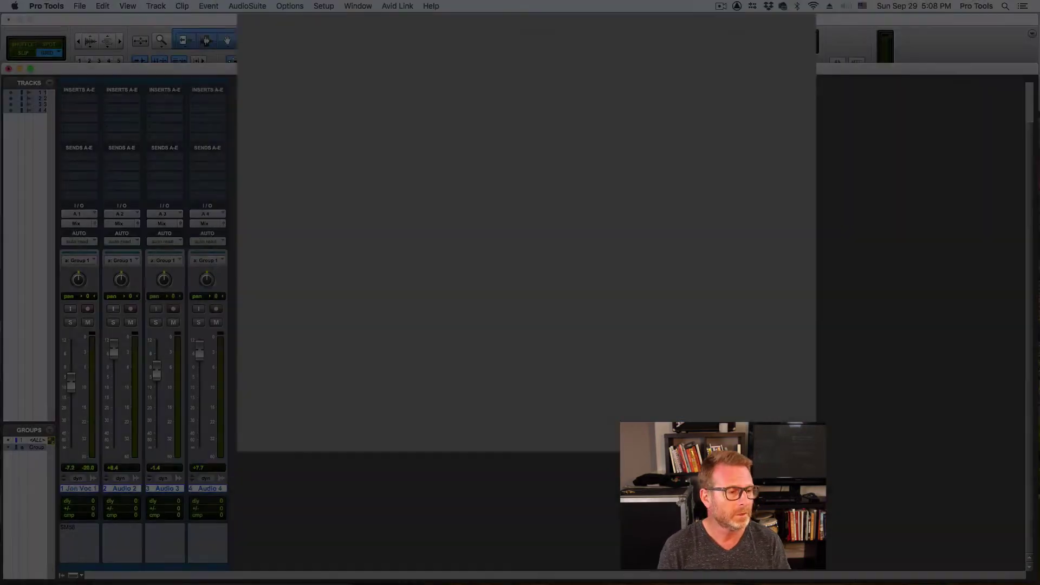
Lower the grouped levels, deactivate Group 1, then set Jon Voc 1's fader to -8.1 dB alone
{"action": "left_click_drag", "start_coordinate": [77, 379], "coordinate": [74, 399]}
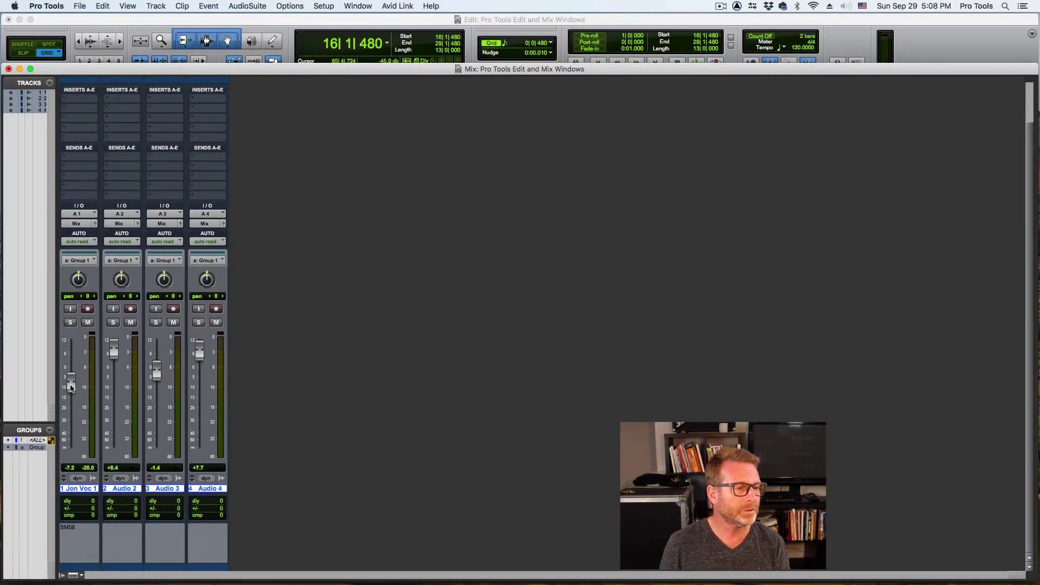
{"action": "left_click_drag", "start_coordinate": [151, 252], "coordinate": [151, 260]}
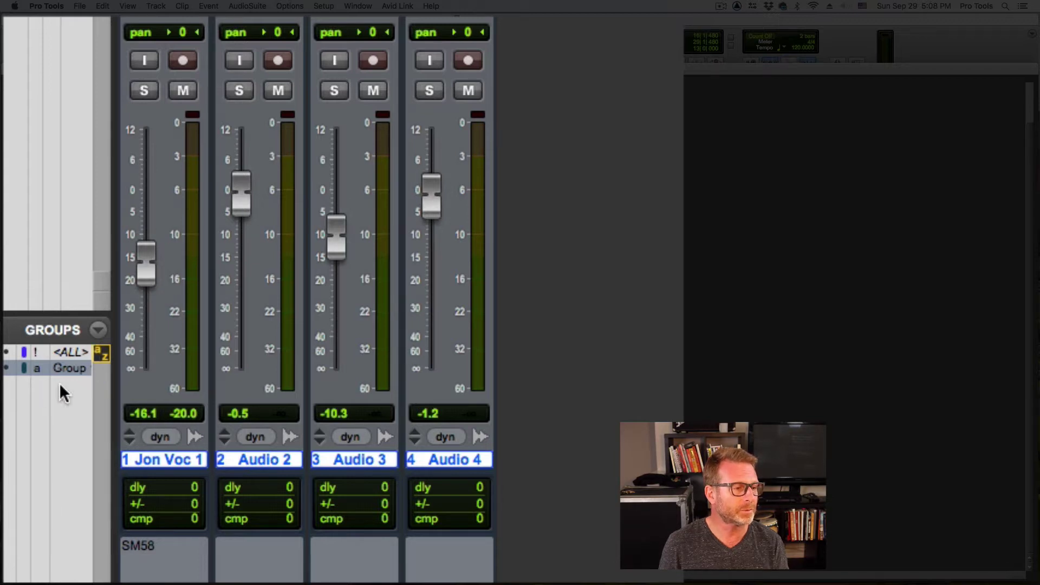
{"action": "left_click", "coordinate": [68, 368]}
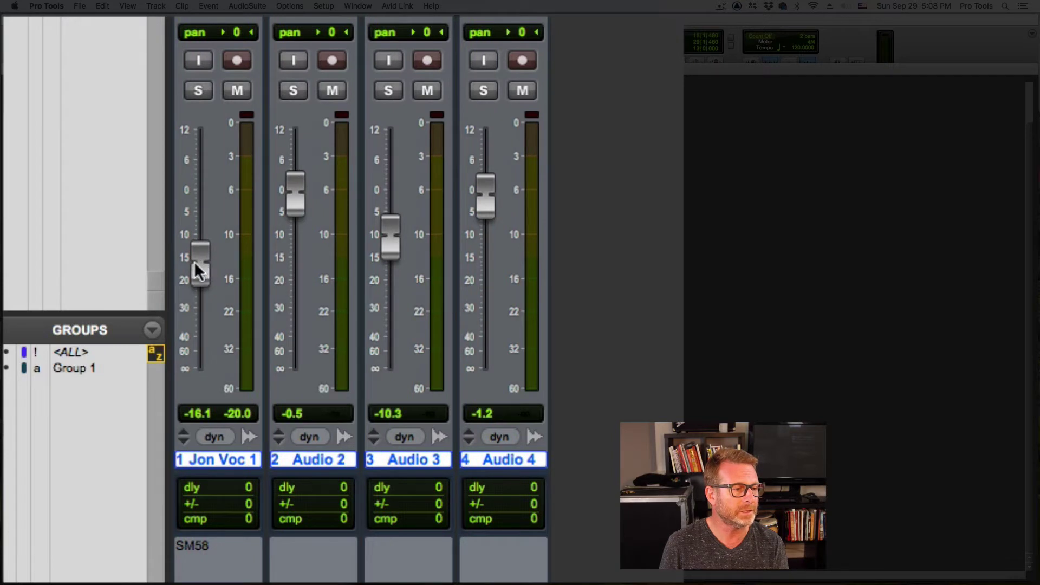
{"action": "left_click_drag", "start_coordinate": [194, 261], "coordinate": [210, 226]}
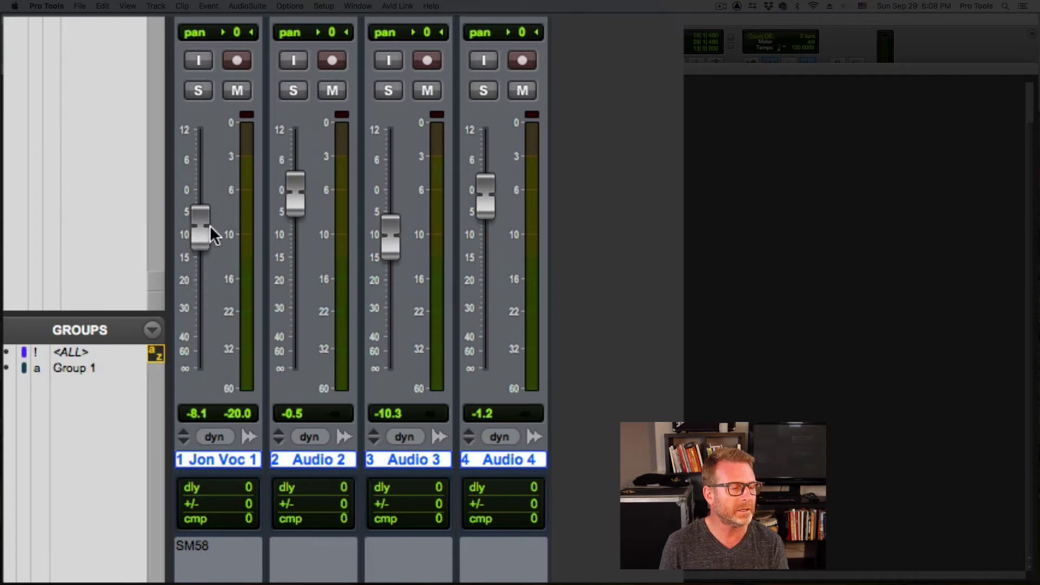
Toggle Jon Voc 1's solo, input monitoring and record-arm off again, and pan it to 1
{"action": "left_click", "coordinate": [200, 92]}
{"action": "left_click", "coordinate": [199, 92]}
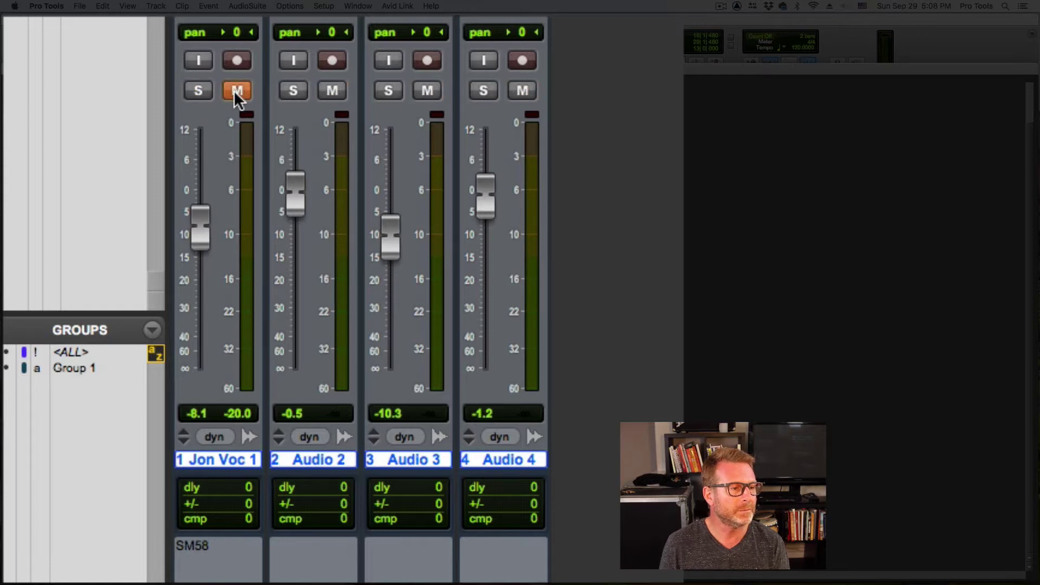
{"action": "left_click", "coordinate": [198, 60]}
{"action": "left_click", "coordinate": [197, 60]}
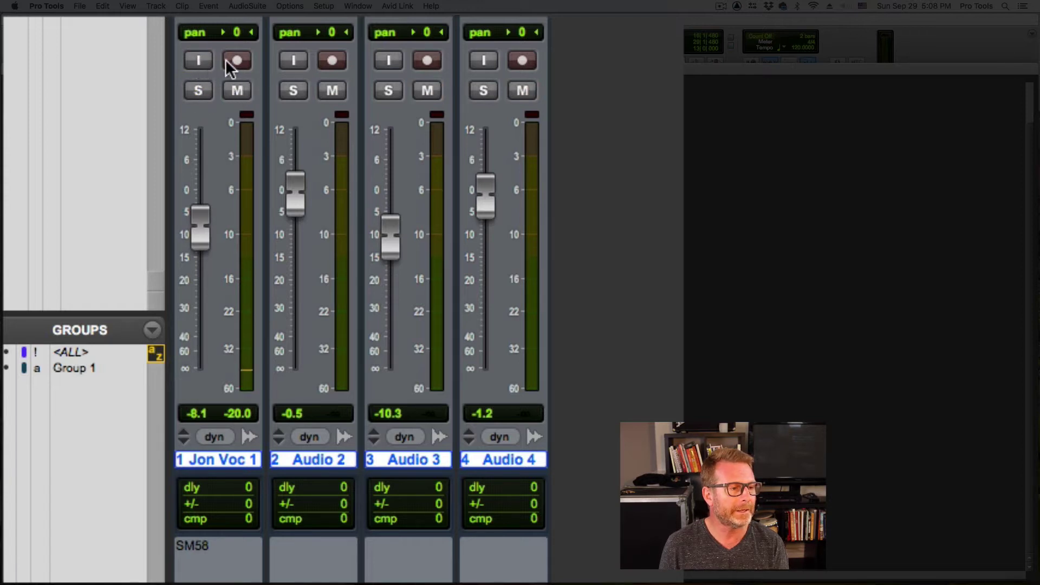
{"action": "left_click", "coordinate": [239, 58]}
{"action": "left_click", "coordinate": [239, 58]}
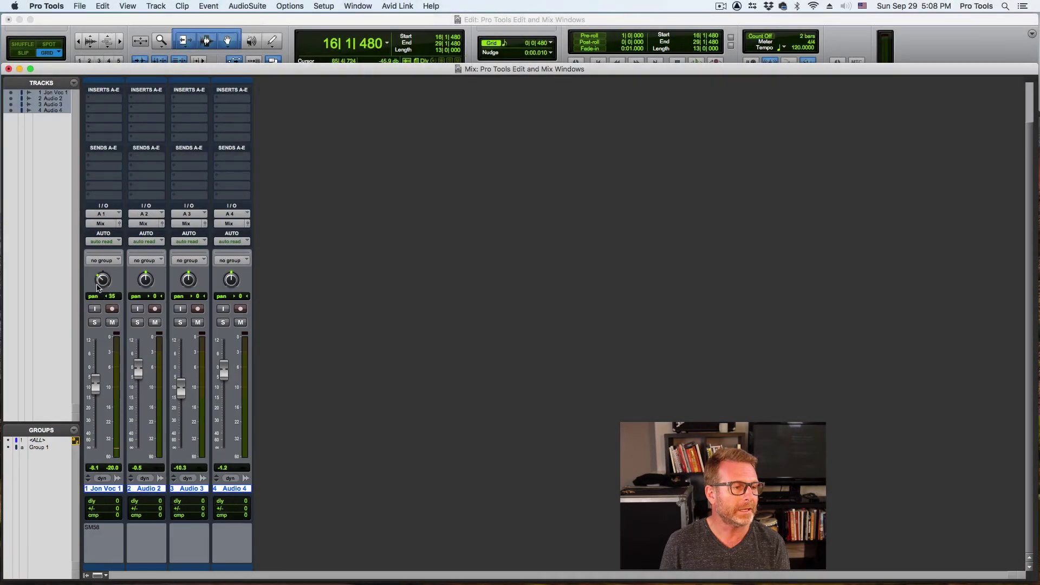
{"action": "left_click_drag", "start_coordinate": [98, 288], "coordinate": [100, 275]}
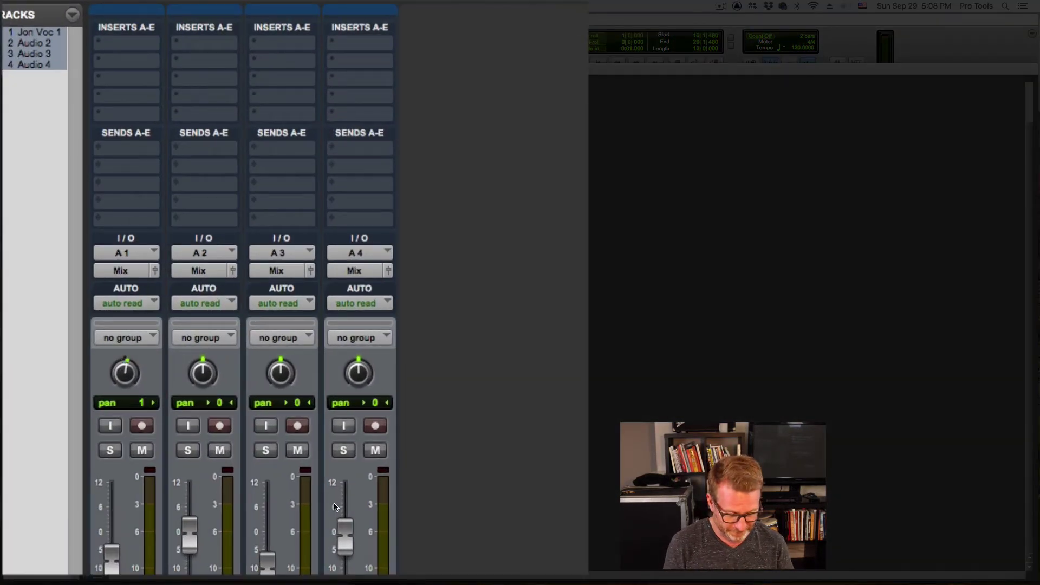
Create one new stereo audio track, then check the first track's automation mode and input choices unchanged
{"action": "key", "text": "super+shift+n"}
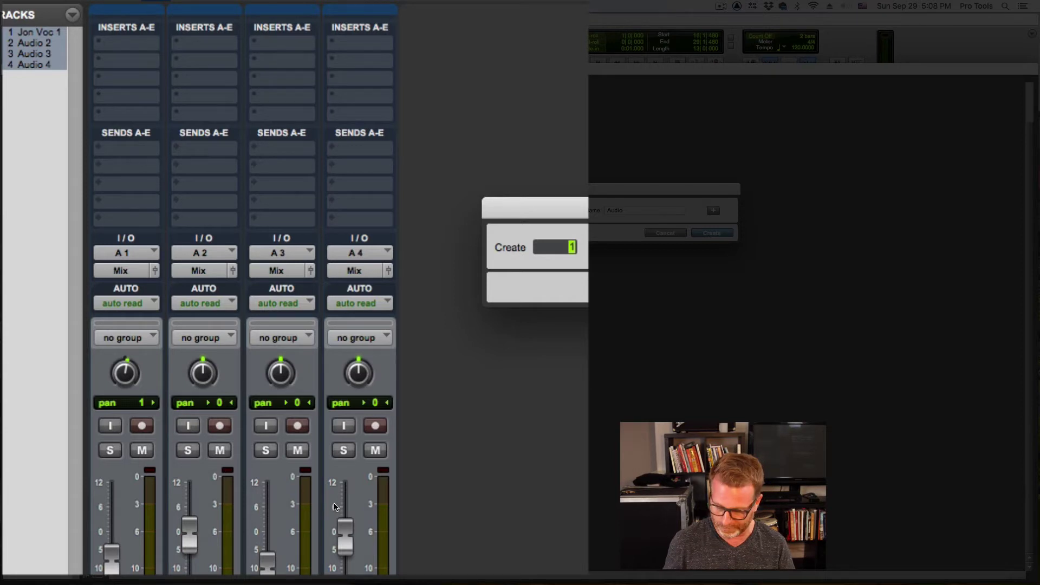
{"action": "key", "text": "Return"}
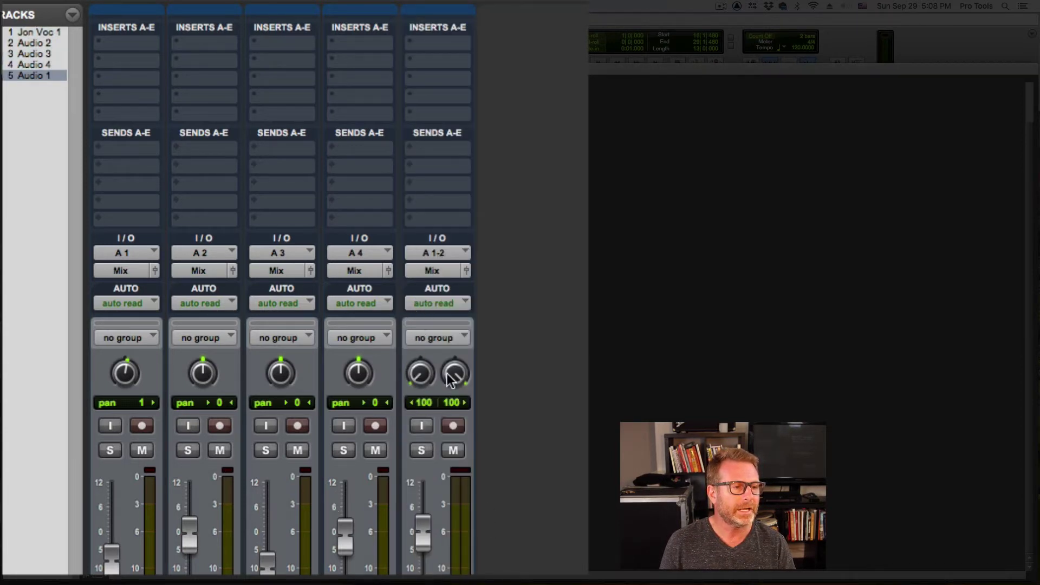
{"action": "left_click", "coordinate": [129, 304]}
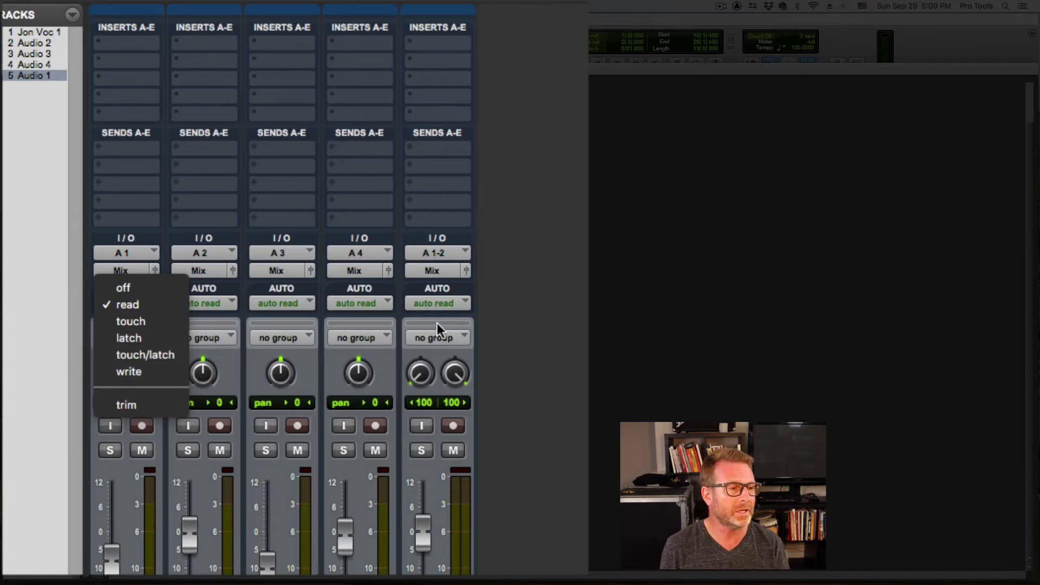
{"action": "left_click", "coordinate": [238, 282]}
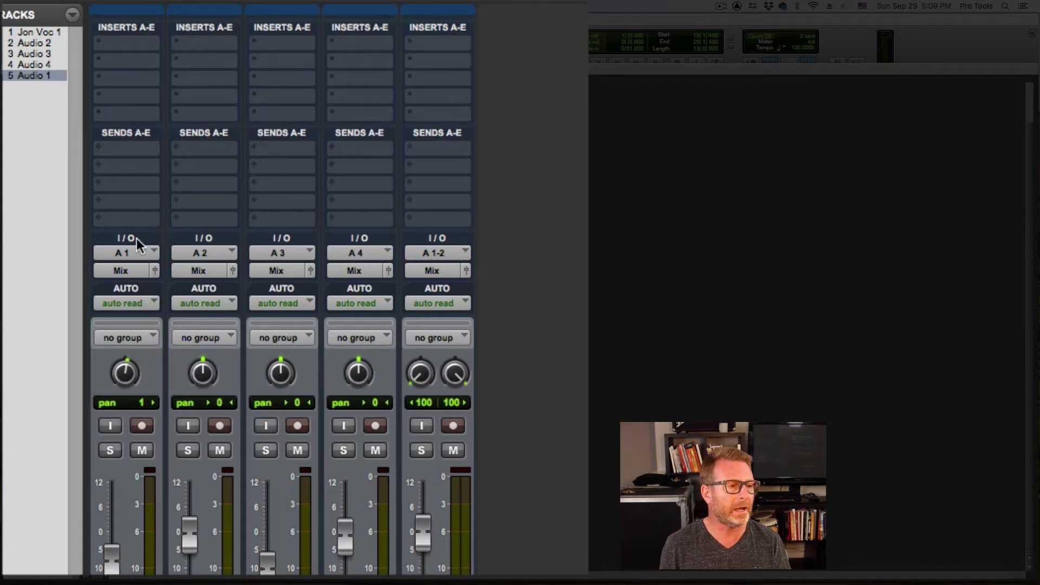
{"action": "left_click", "coordinate": [136, 252]}
{"action": "mouse_move", "coordinate": [164, 257]}
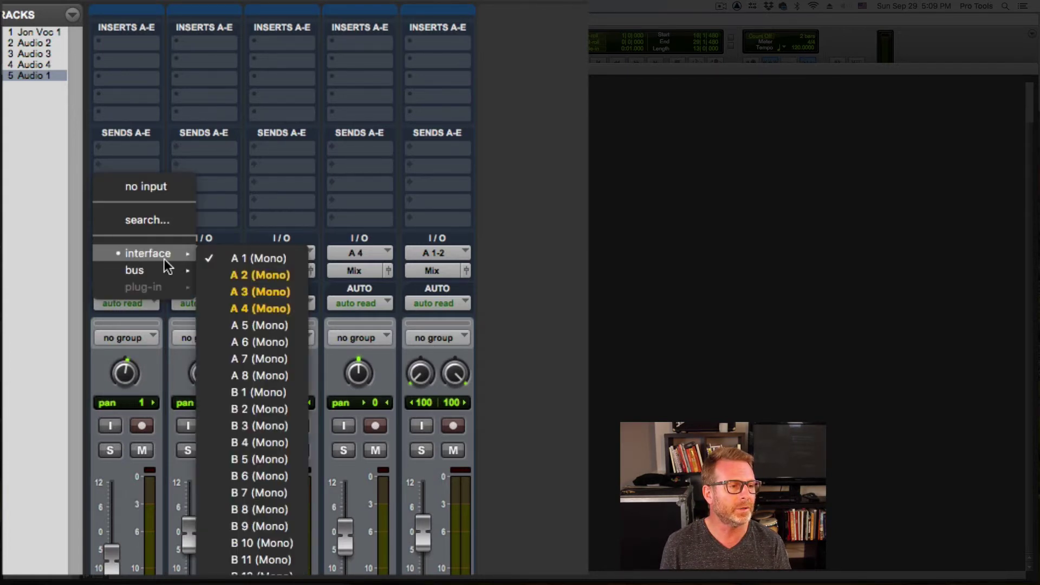
{"action": "left_click", "coordinate": [557, 274]}
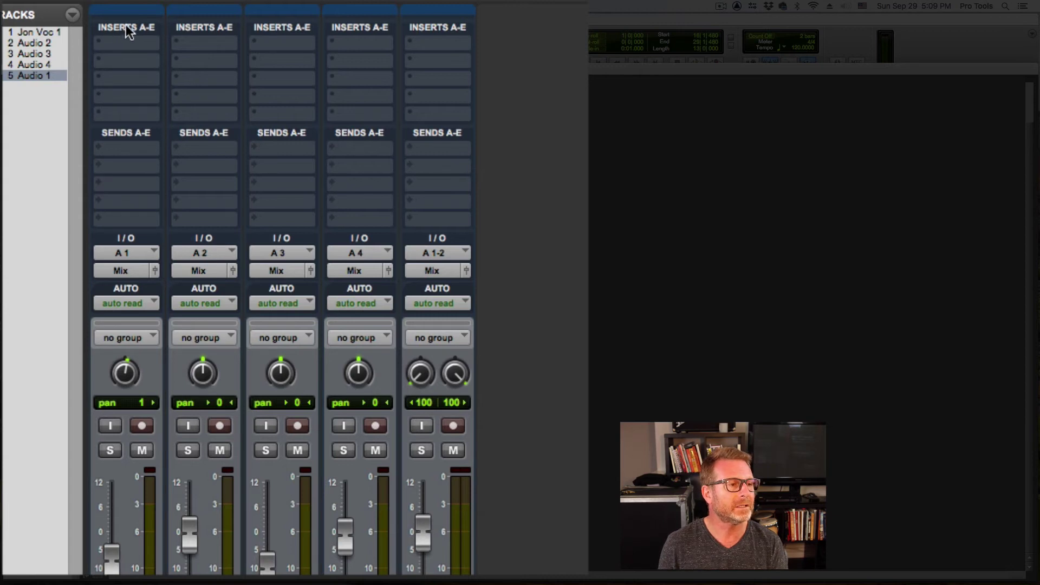
{"action": "right_click", "coordinate": [125, 135]}
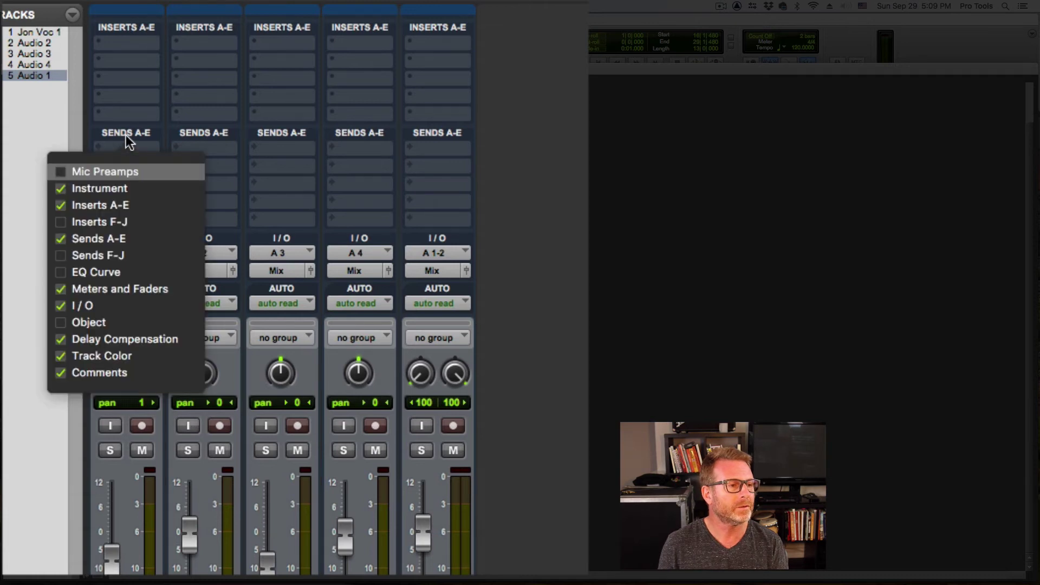
{"action": "left_click", "coordinate": [59, 222]}
{"action": "left_click", "coordinate": [60, 256]}
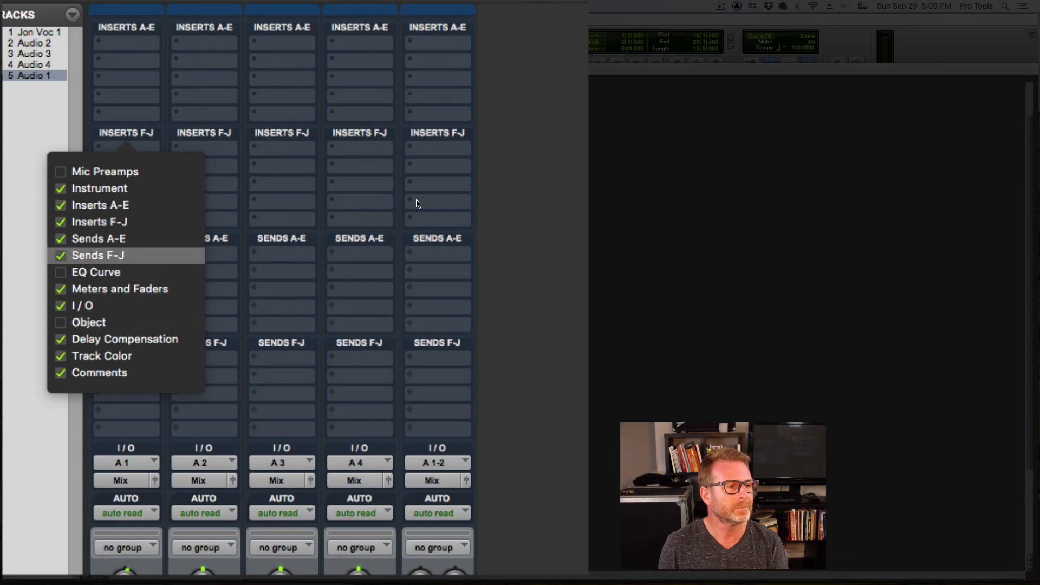
{"action": "left_click", "coordinate": [474, 190]}
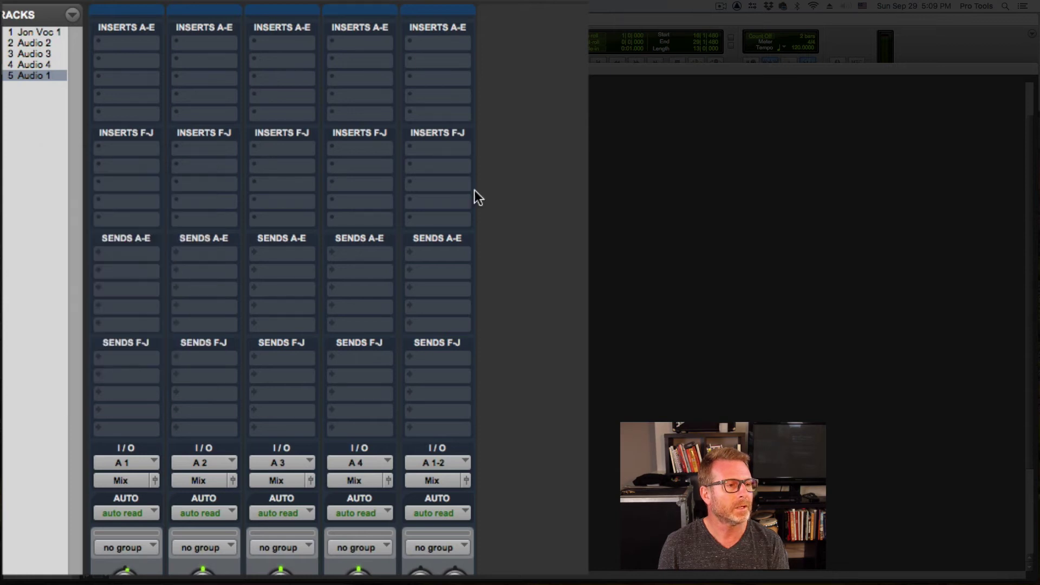
{"action": "left_click", "coordinate": [133, 346]}
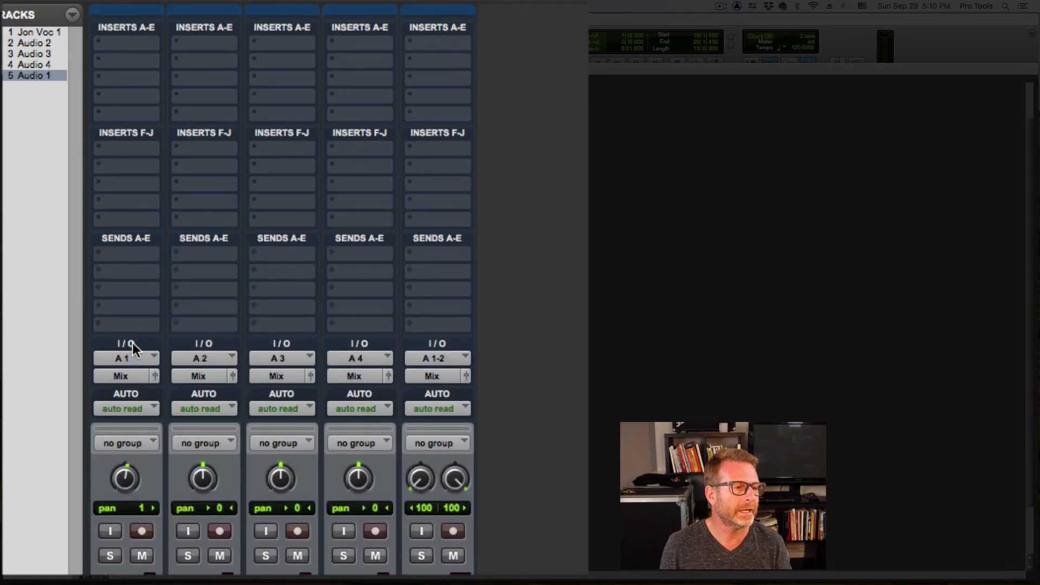
{"action": "left_click", "coordinate": [128, 132]}
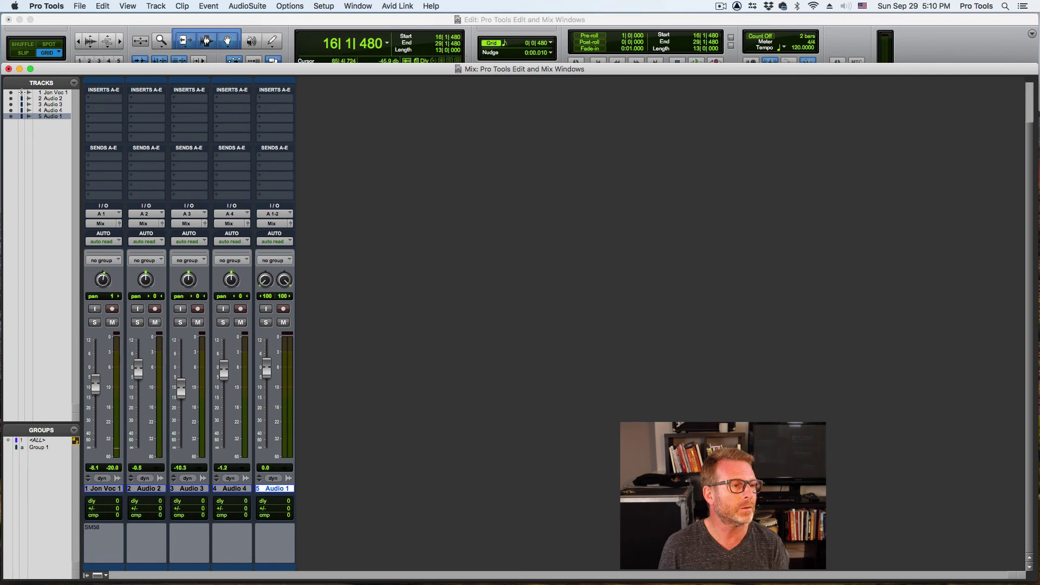
Hide and reshow tracks in the Tracks list, then switch to the Edit window with all five tracks
{"action": "left_click_drag", "start_coordinate": [10, 95], "coordinate": [10, 117]}
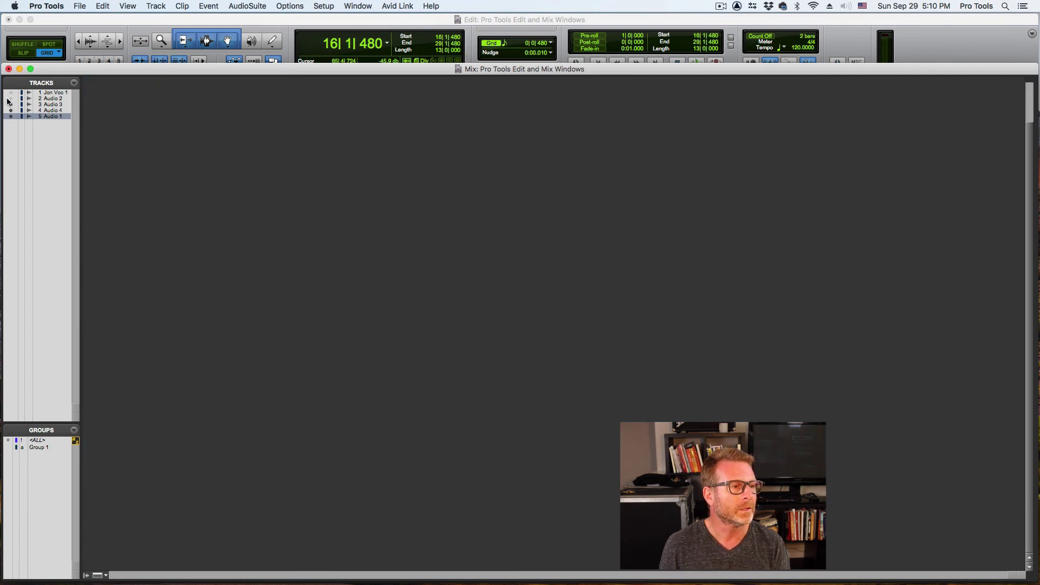
{"action": "left_click", "coordinate": [10, 101], "text": "alt"}
{"action": "left_click", "coordinate": [11, 104]}
{"action": "left_click", "coordinate": [11, 92]}
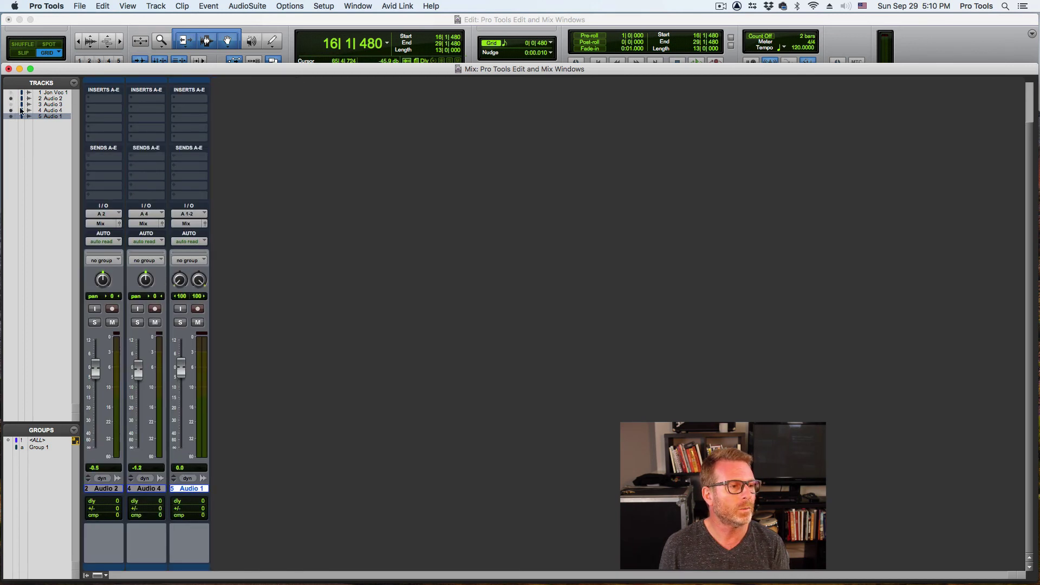
{"action": "left_click", "coordinate": [11, 104]}
{"action": "left_click", "coordinate": [11, 92]}
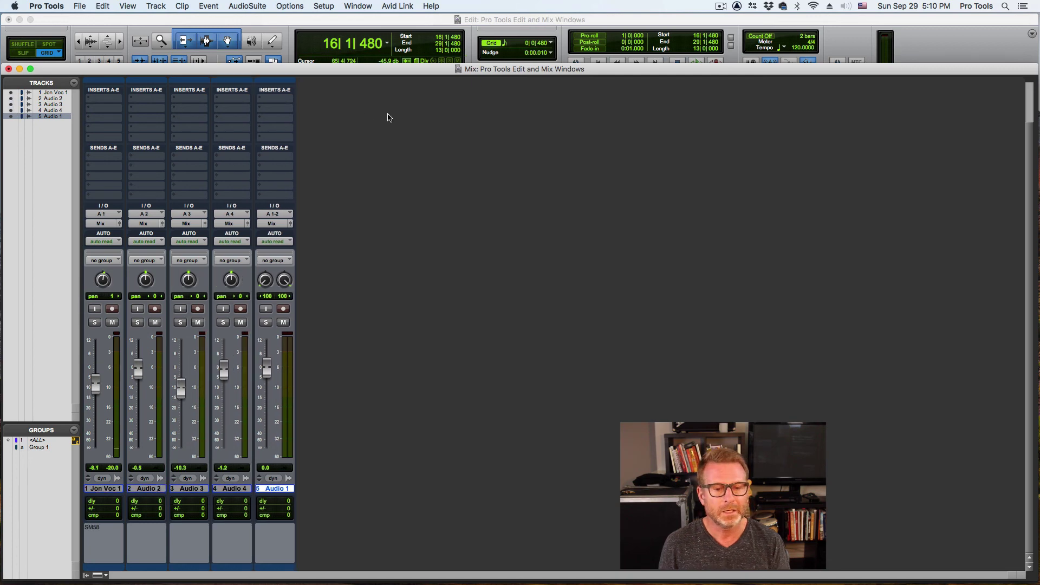
{"action": "left_click", "coordinate": [937, 44]}
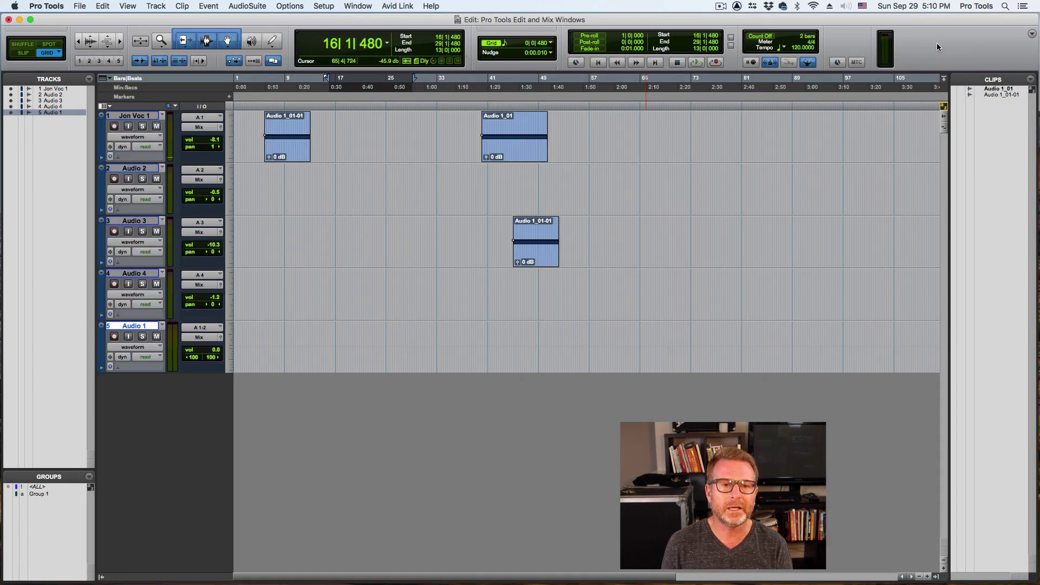